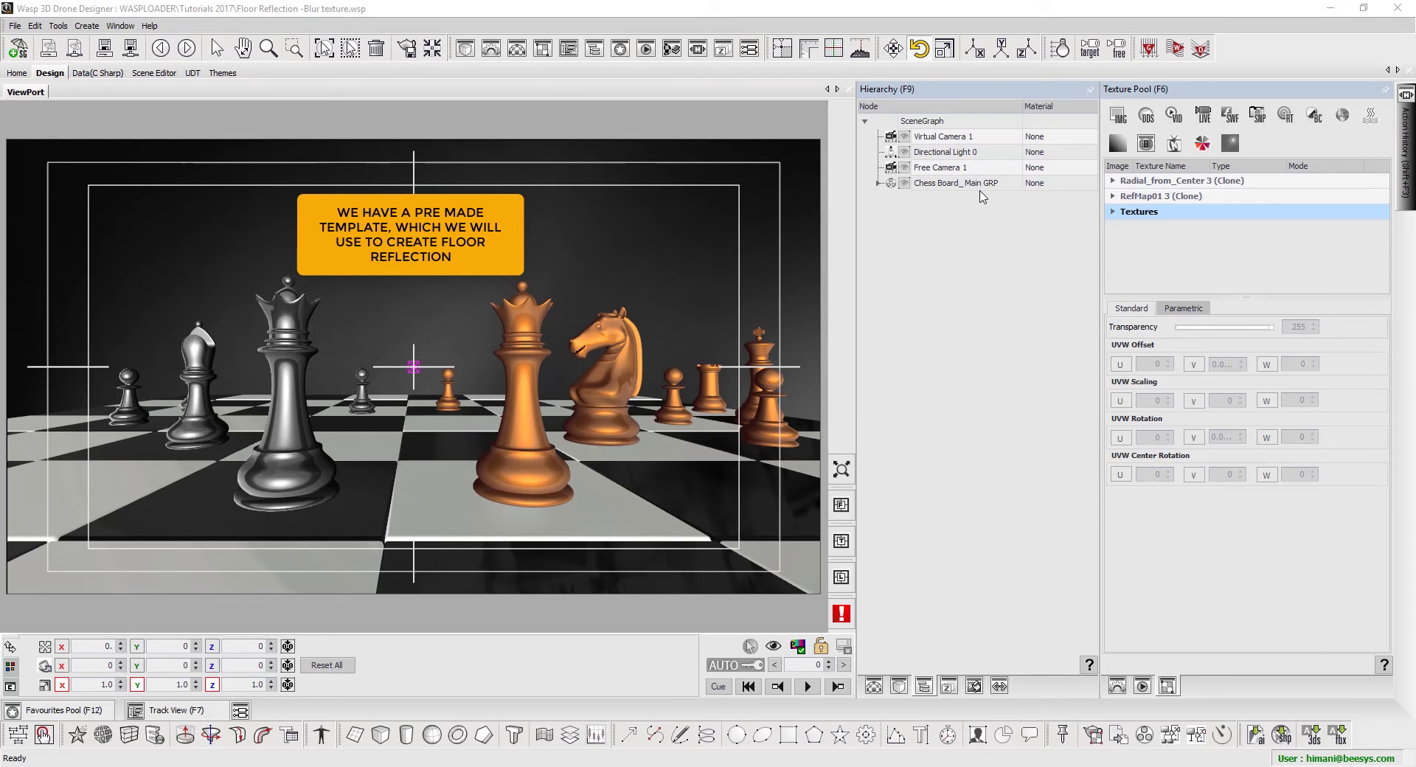
- Create a rectangle, rotate it 90 degrees on X and lower it to Y -178 over the chessboard
{"action": "left_click", "coordinate": [878, 183]}
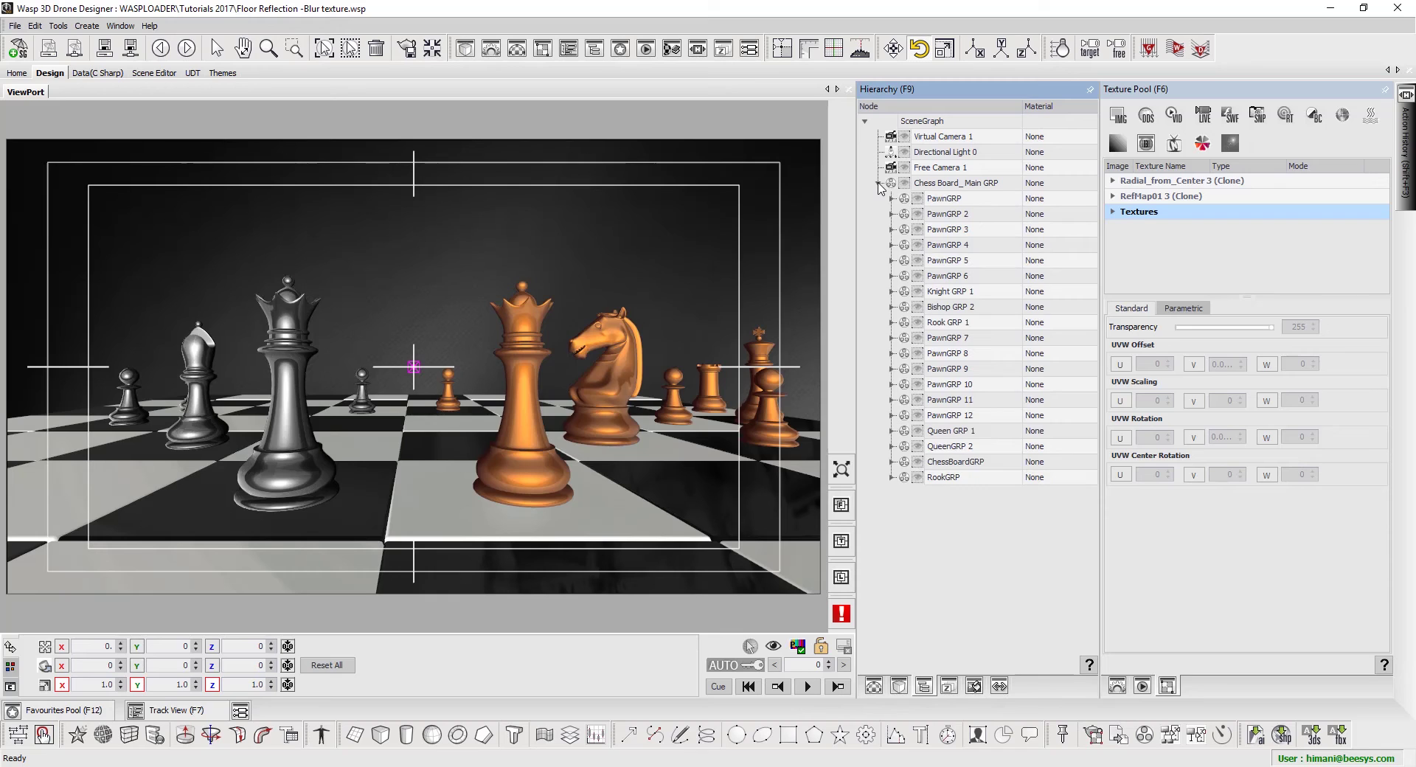
{"action": "left_click", "coordinate": [906, 188]}
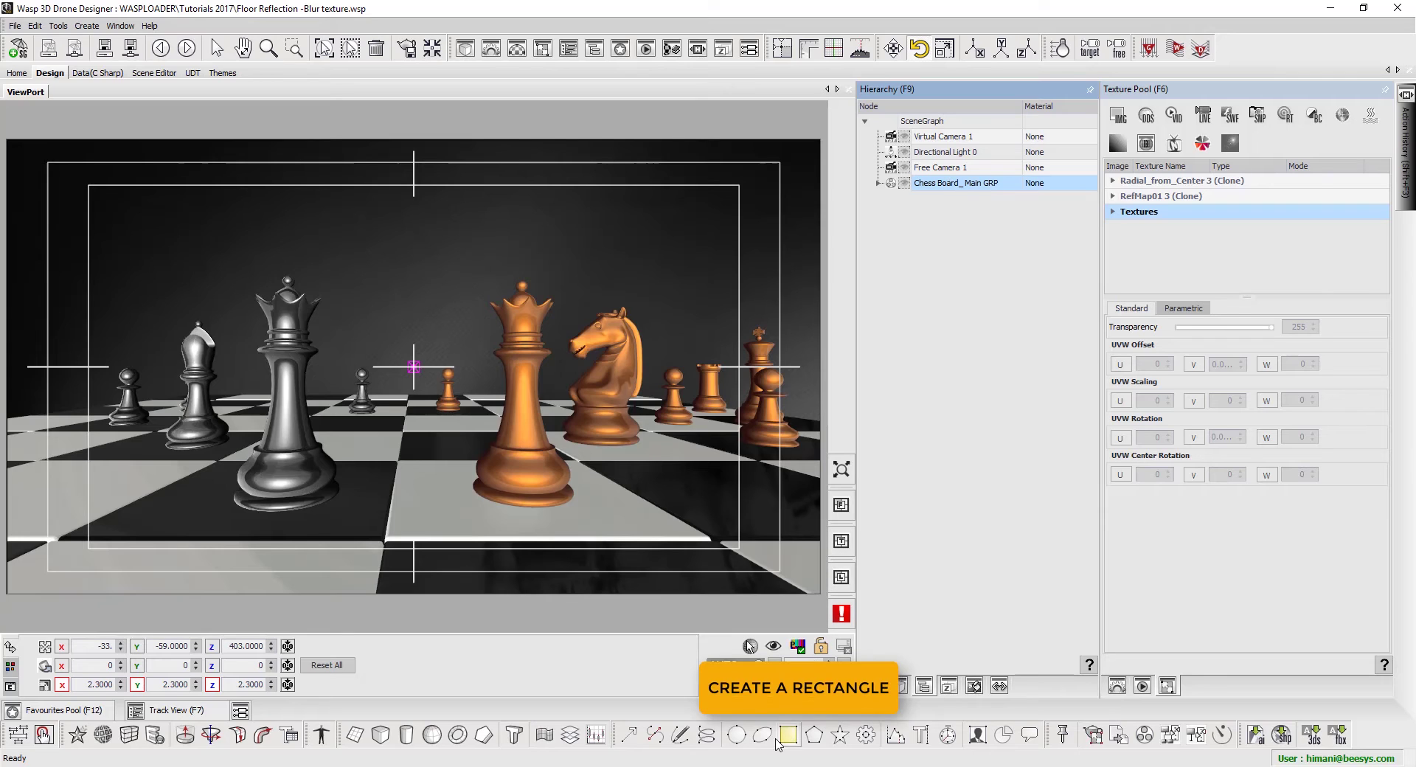
{"action": "left_click", "coordinate": [787, 738]}
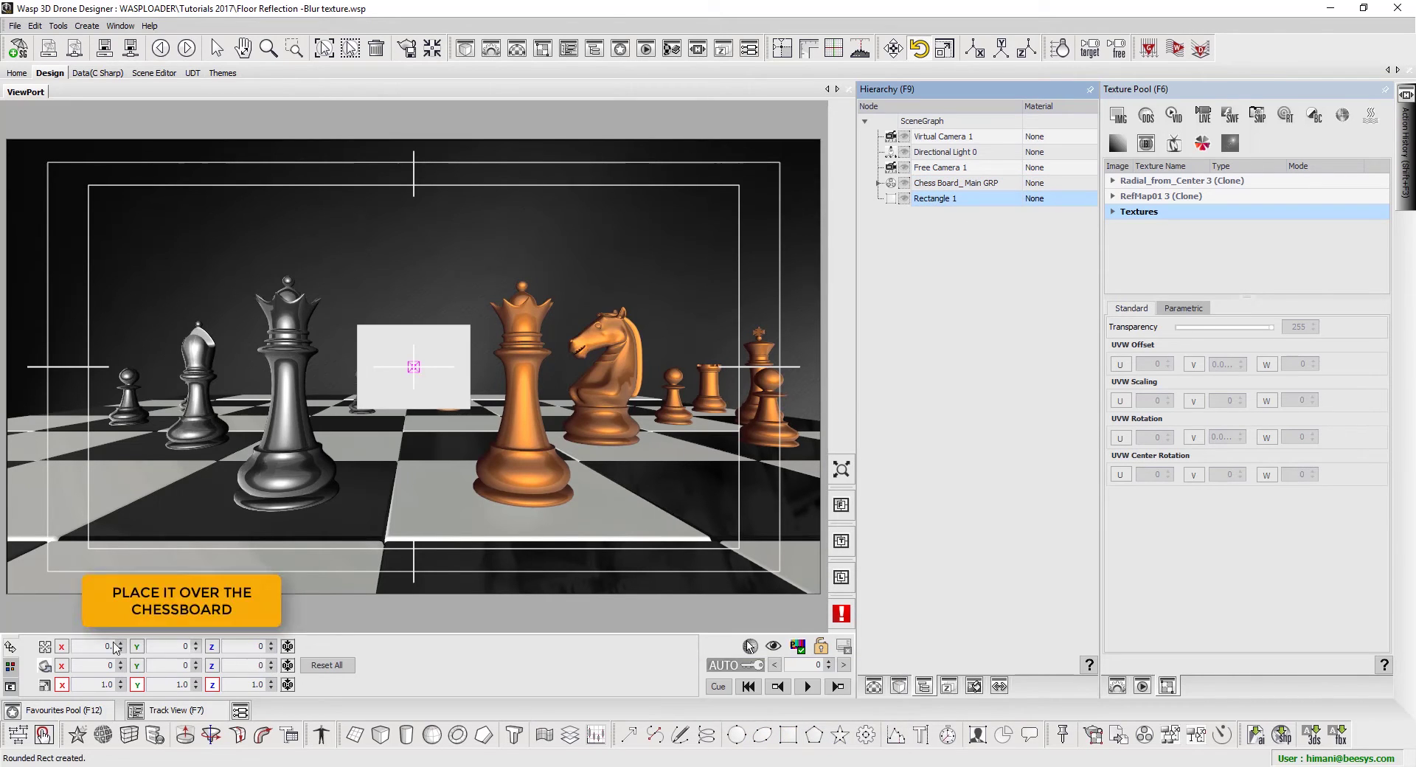
{"action": "key", "text": "Return"}
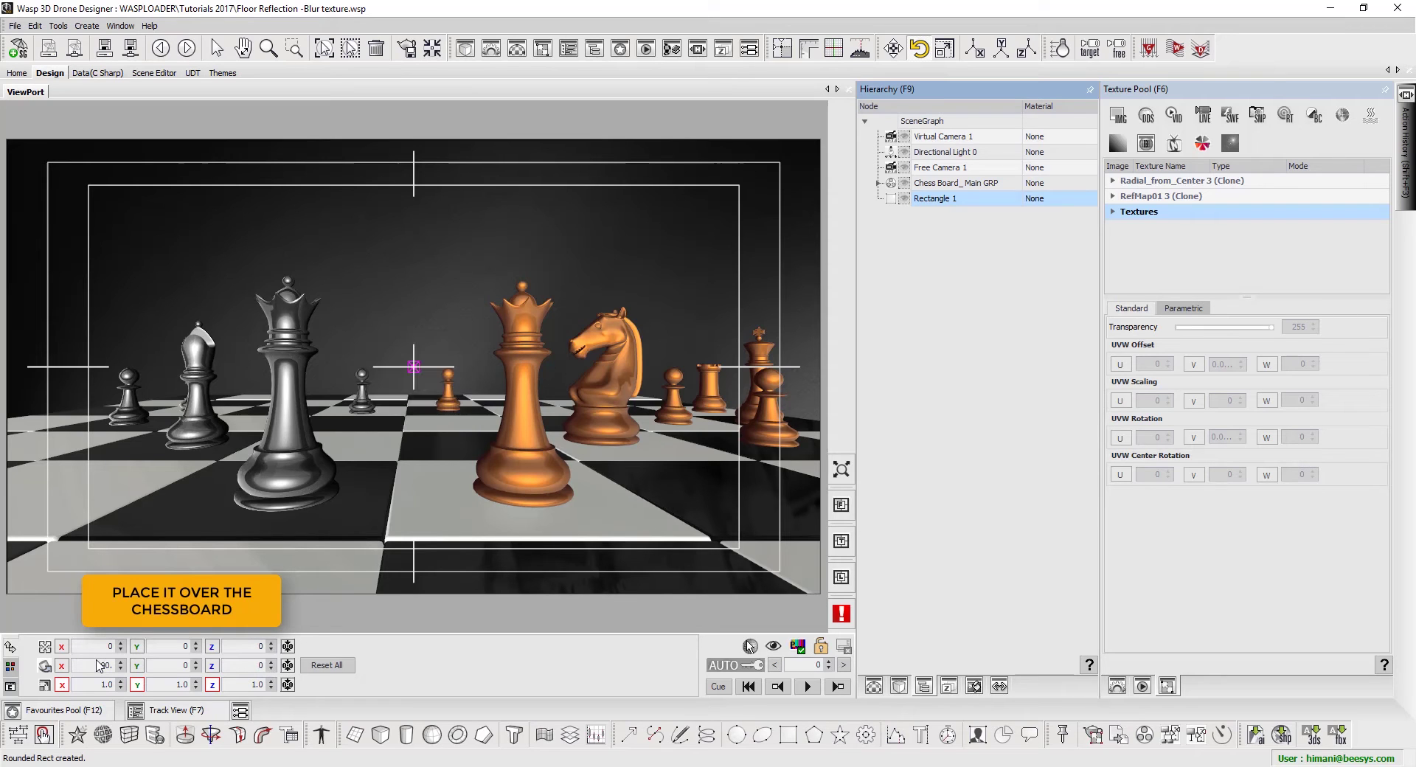
{"action": "left_click_drag", "start_coordinate": [170, 646], "coordinate": [11, 724]}
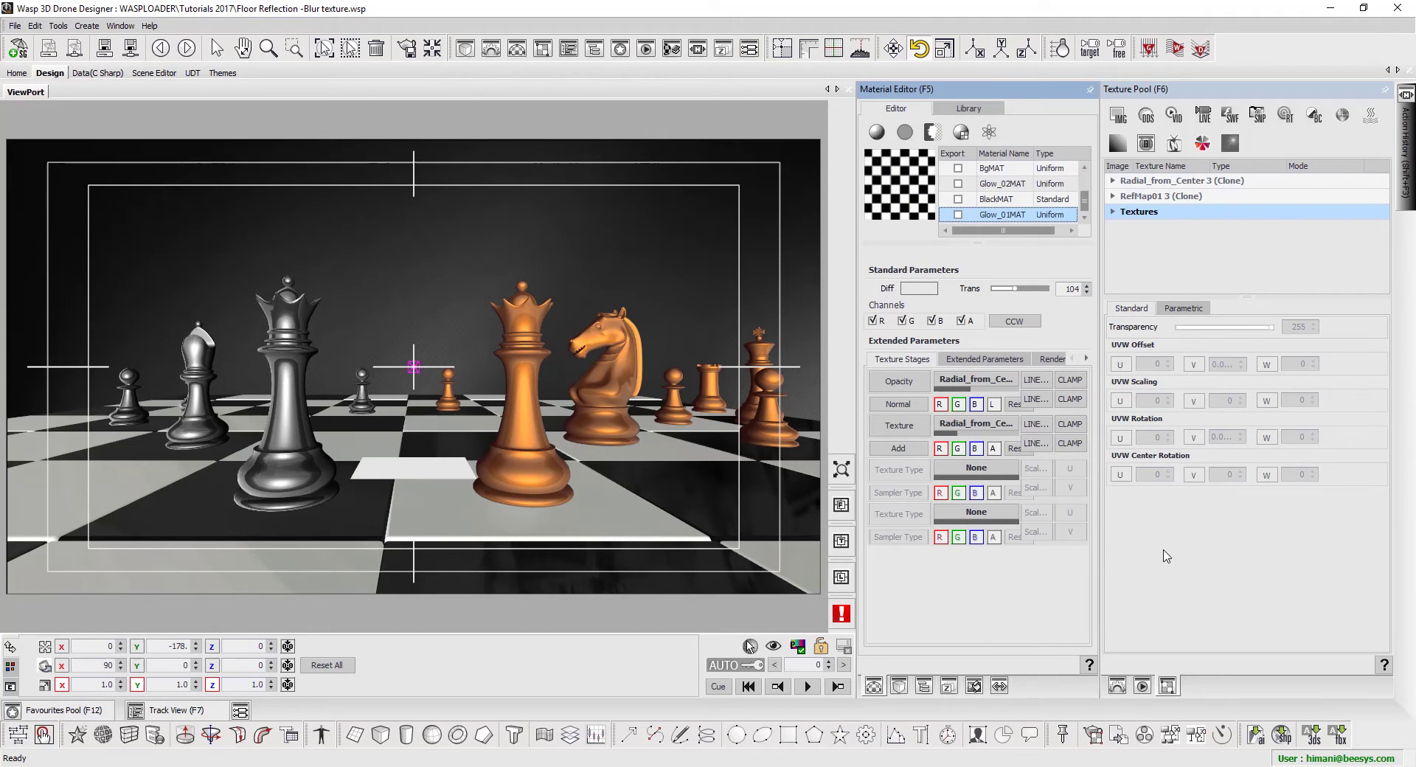
- Set the rectangle's width and height to 2000
{"action": "key", "text": "F4"}
{"action": "left_click", "coordinate": [1300, 148]}
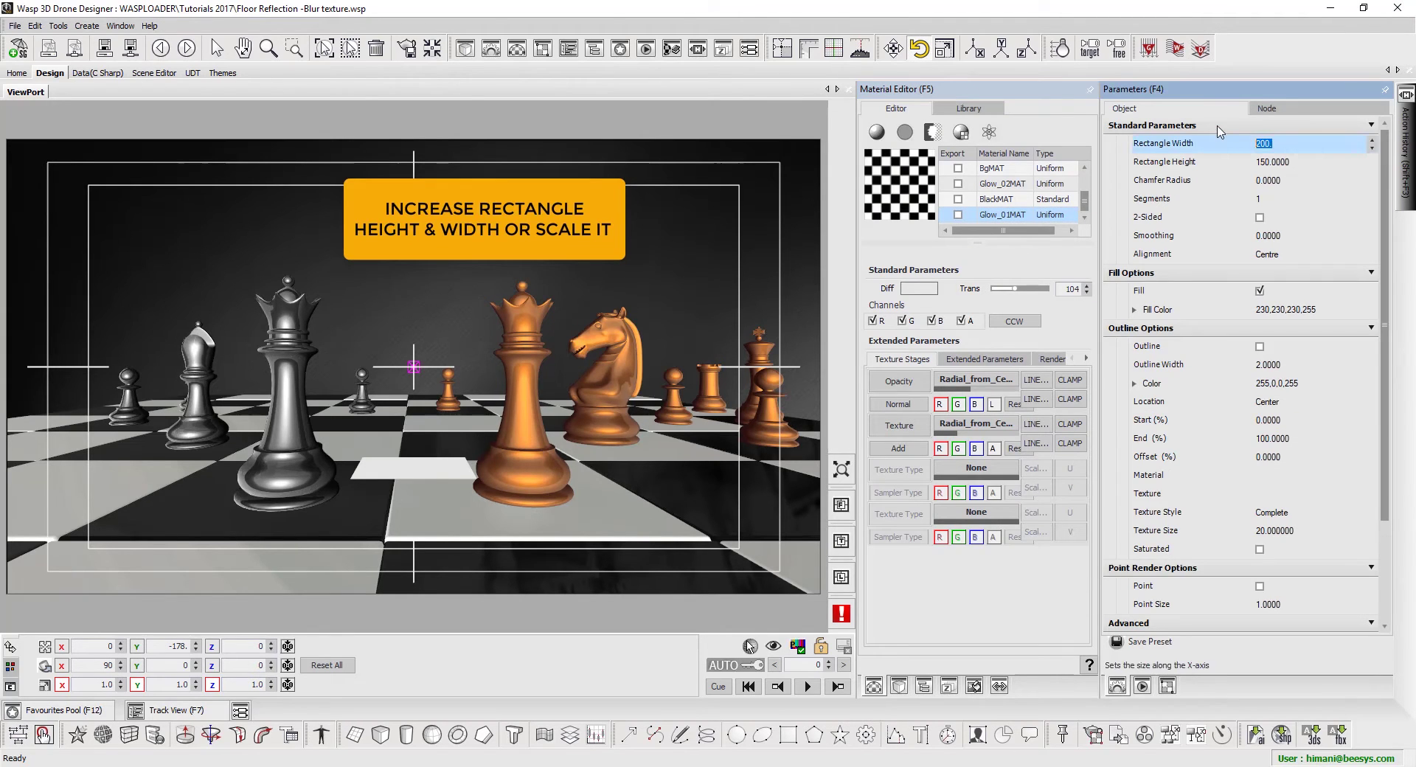
{"action": "type", "text": "2.000"}
{"action": "key", "text": "Return"}
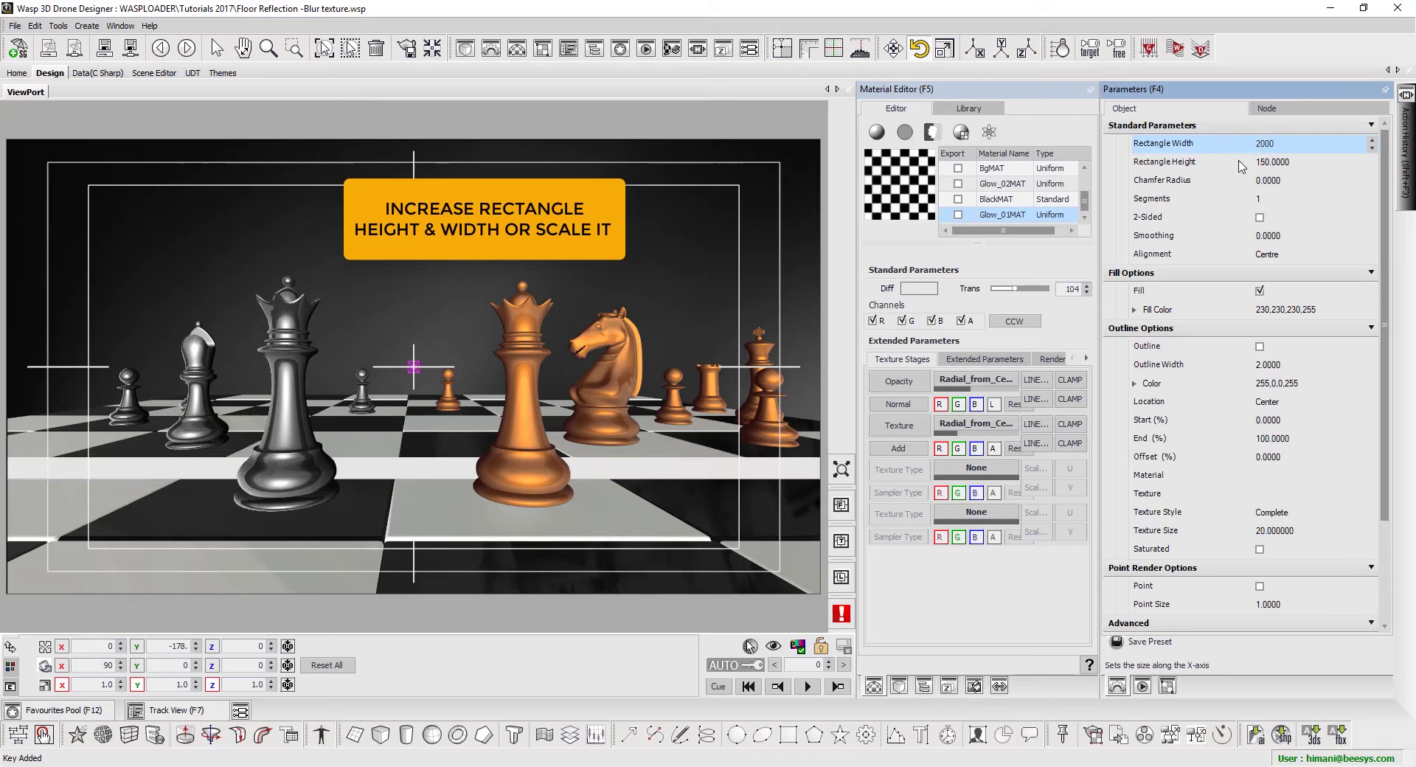
{"action": "left_click", "coordinate": [1287, 162]}
{"action": "type", "text": "2,000."}
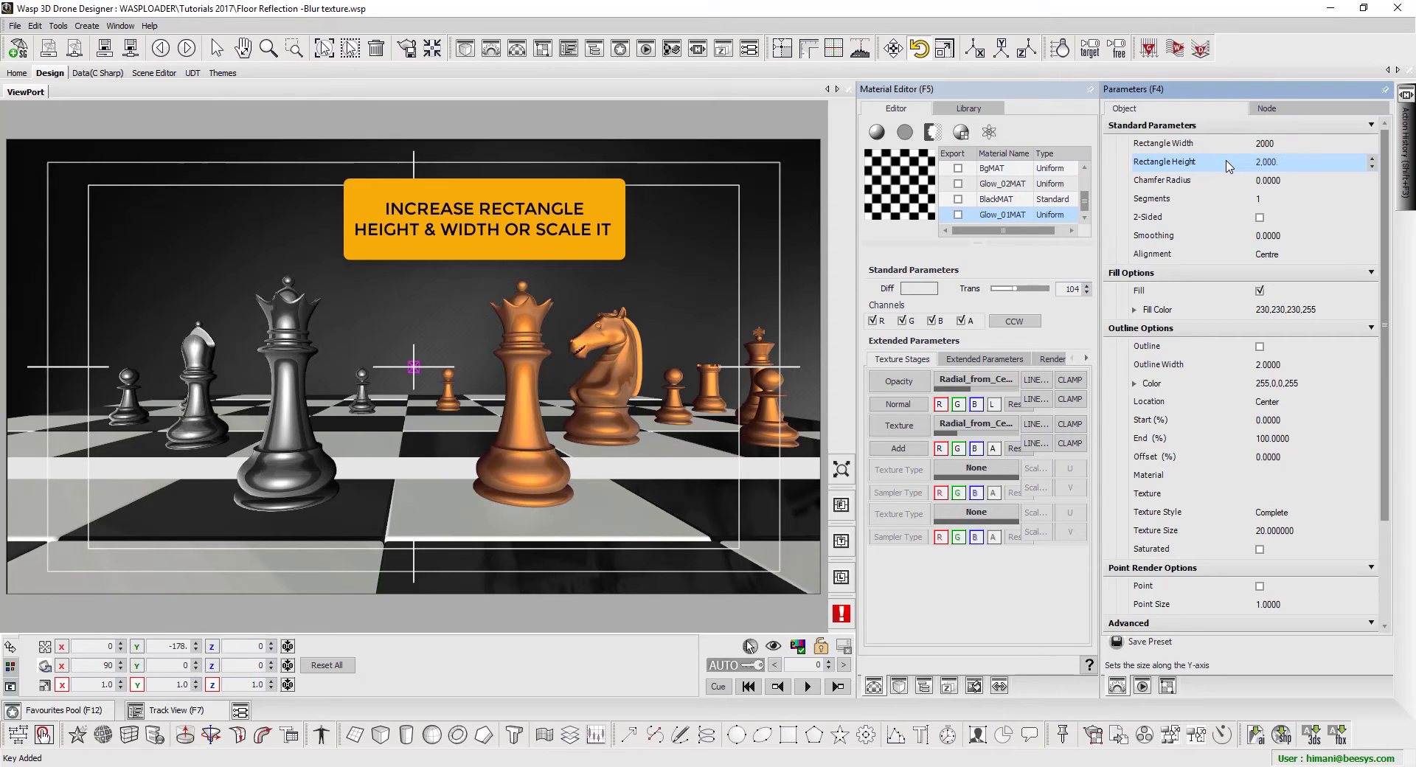
{"action": "key", "text": "Return"}
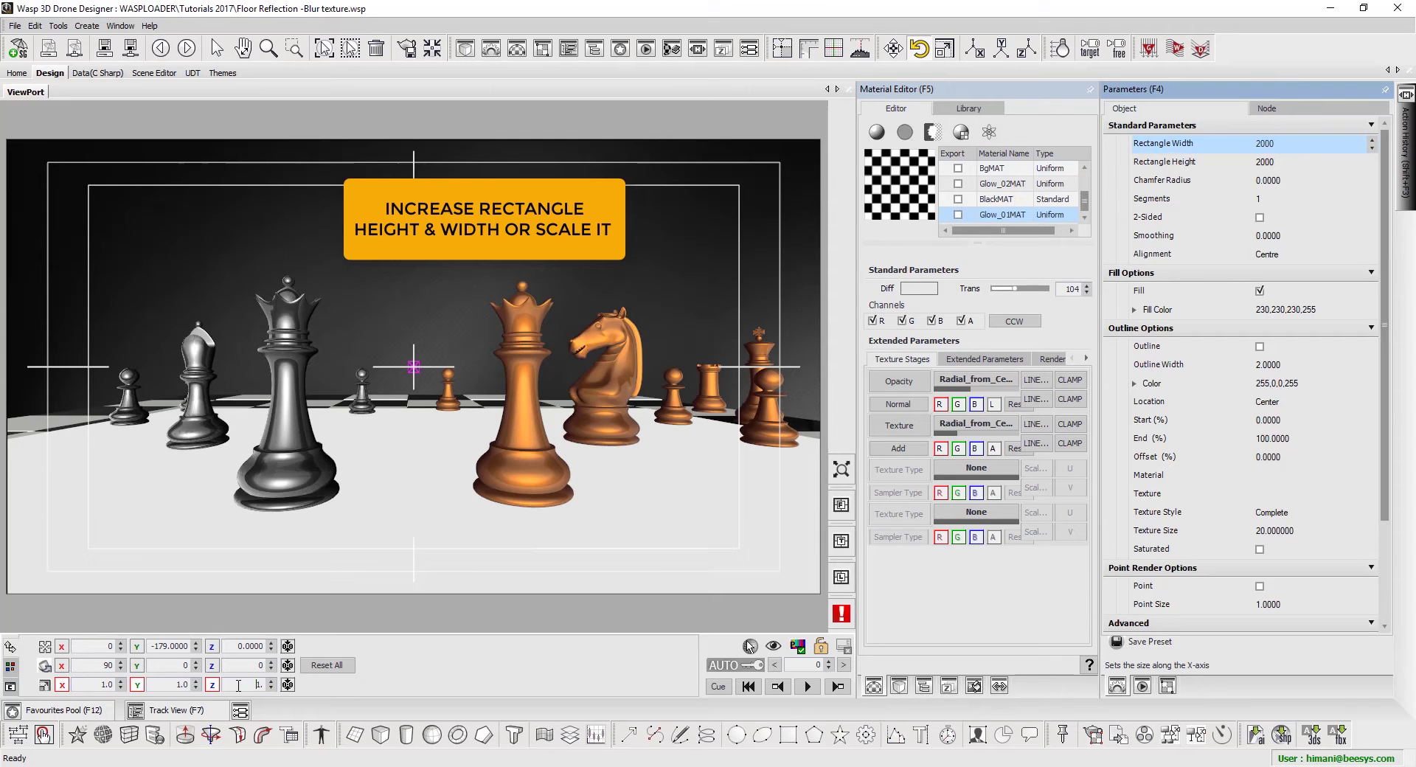
- Scale the rectangle uniformly to 2.1 and set its Y position to -174
{"action": "scroll", "coordinate": [238, 685], "scroll_direction": "up", "scroll_amount": 10}
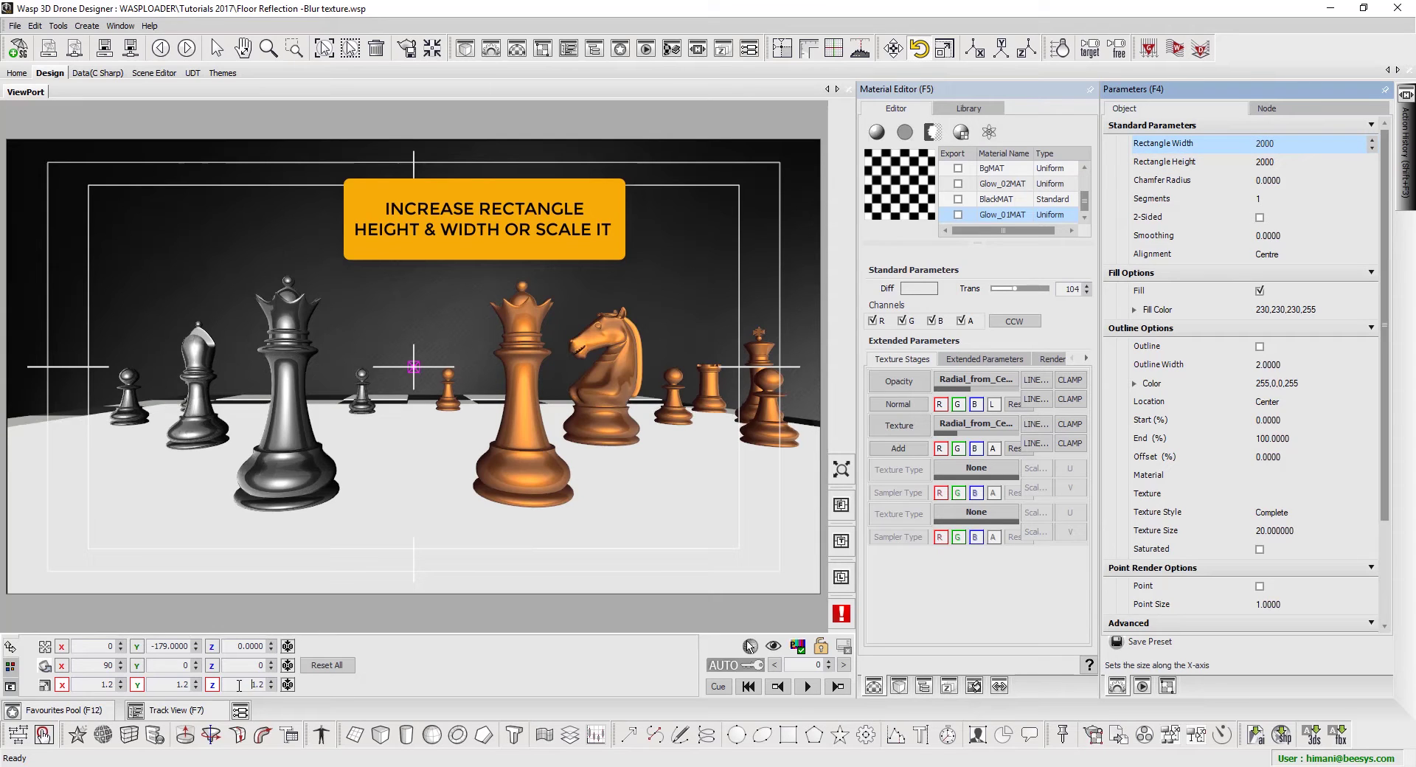
{"action": "type", "text": "1"}
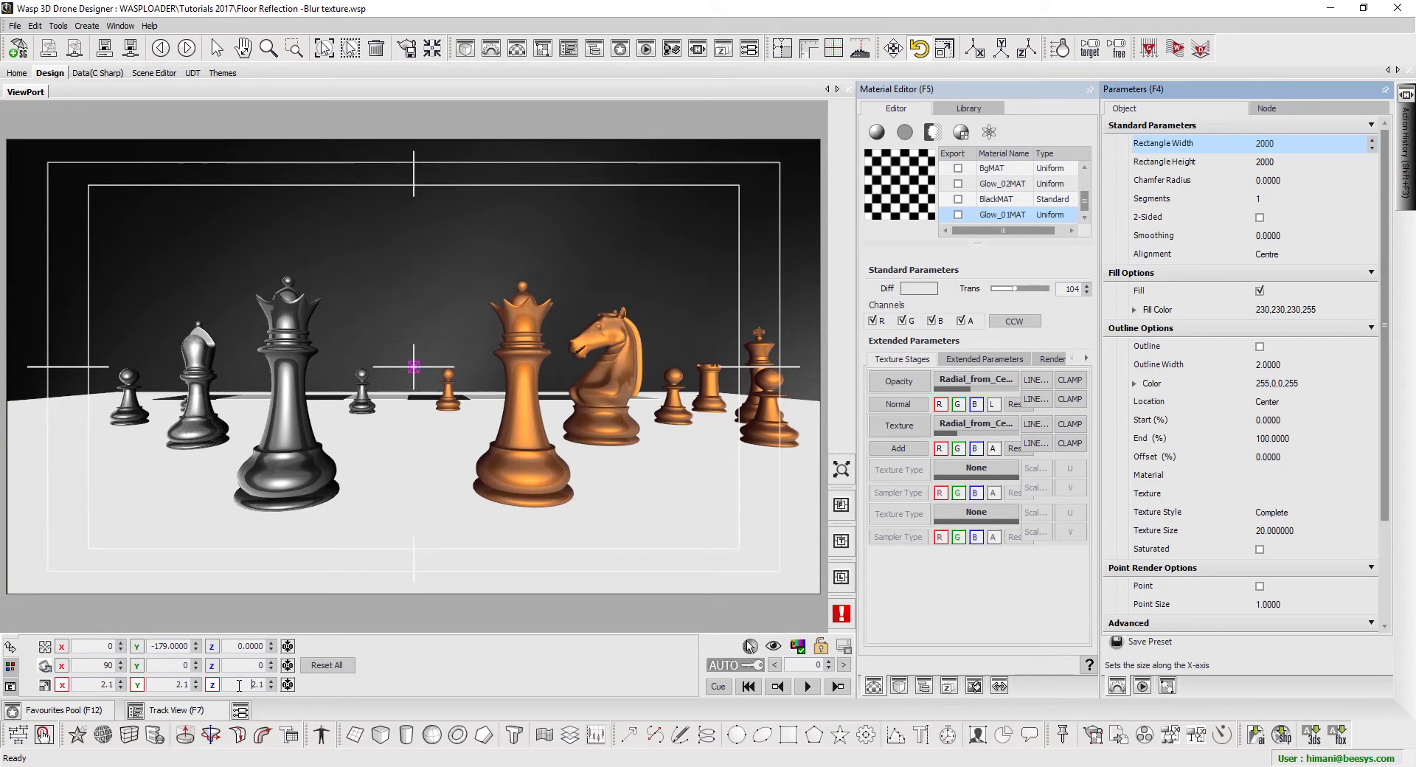
{"action": "left_click", "coordinate": [178, 647]}
{"action": "scroll", "coordinate": [178, 638], "scroll_direction": "up", "scroll_amount": 5}
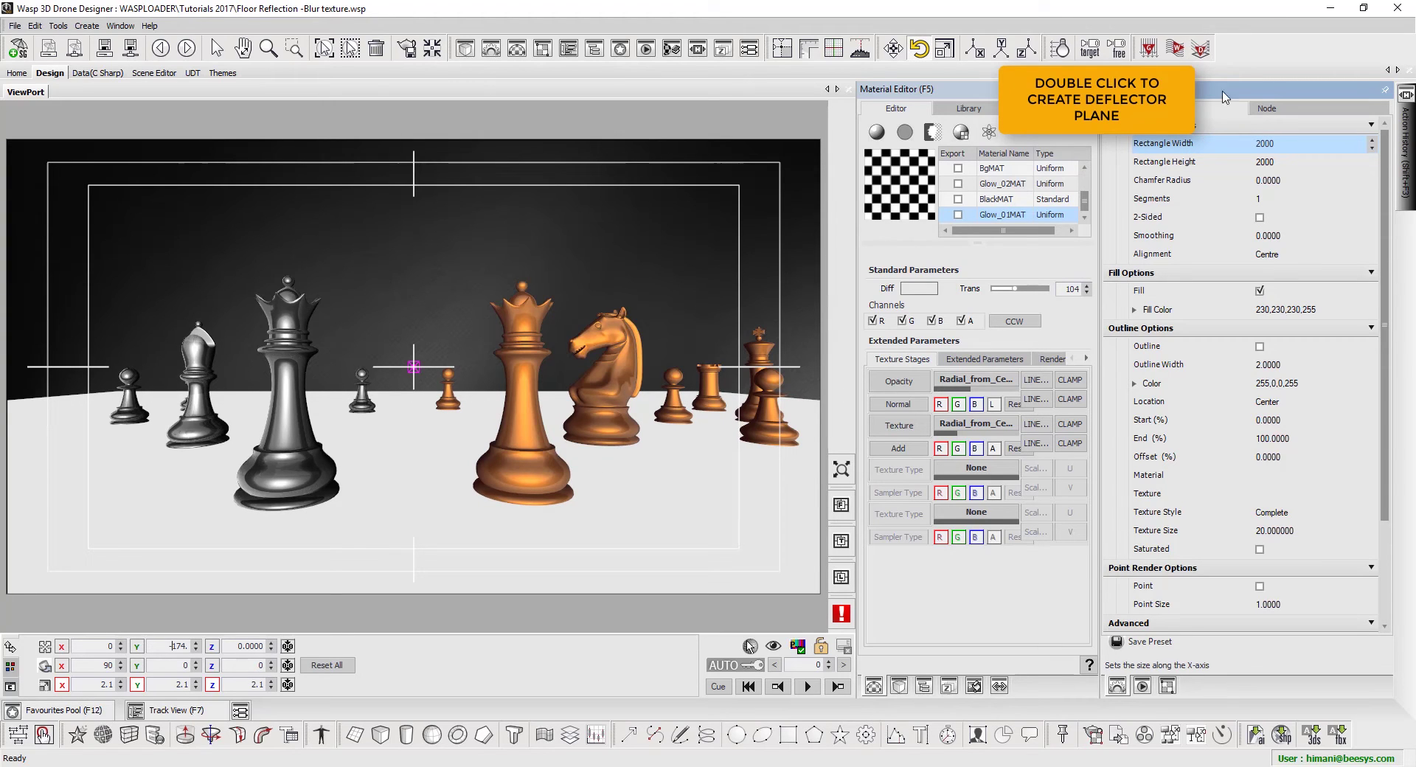
- Create a deflector plane and copy the rectangle's transformation onto it in the object pool
{"action": "double_click", "coordinate": [1206, 58]}
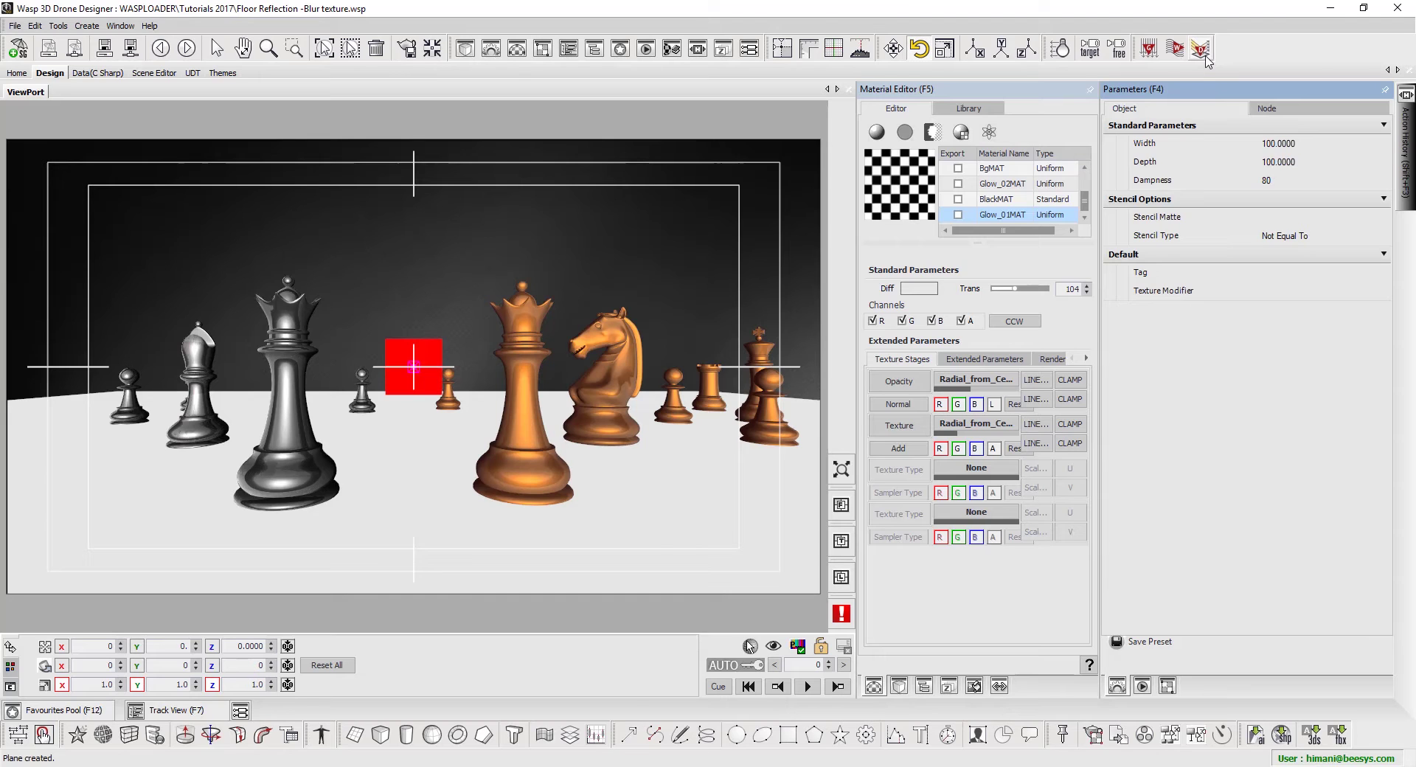
{"action": "key", "text": "F3"}
{"action": "scroll", "coordinate": [1020, 389], "scroll_direction": "down", "scroll_amount": 20}
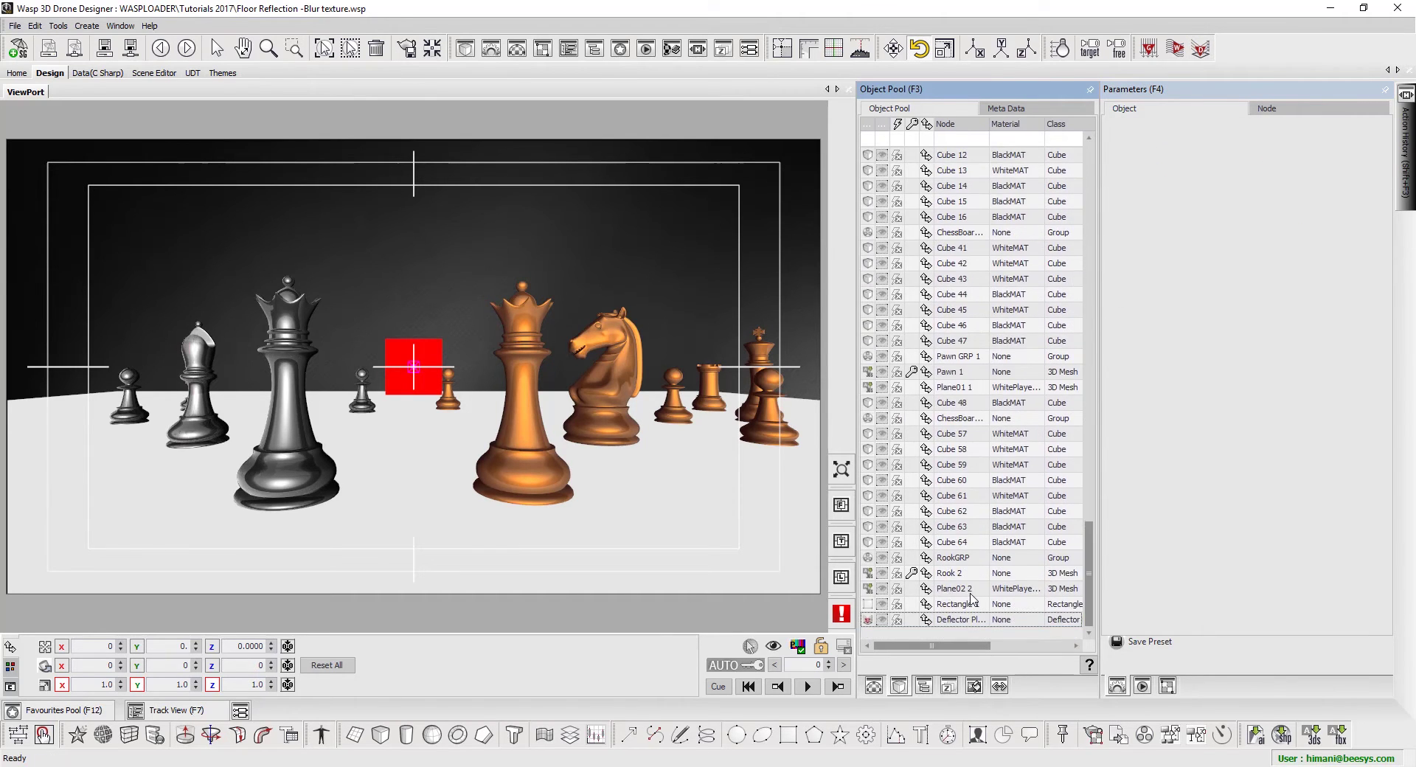
{"action": "left_click", "coordinate": [928, 606]}
{"action": "left_click_drag", "start_coordinate": [928, 605], "coordinate": [927, 622]}
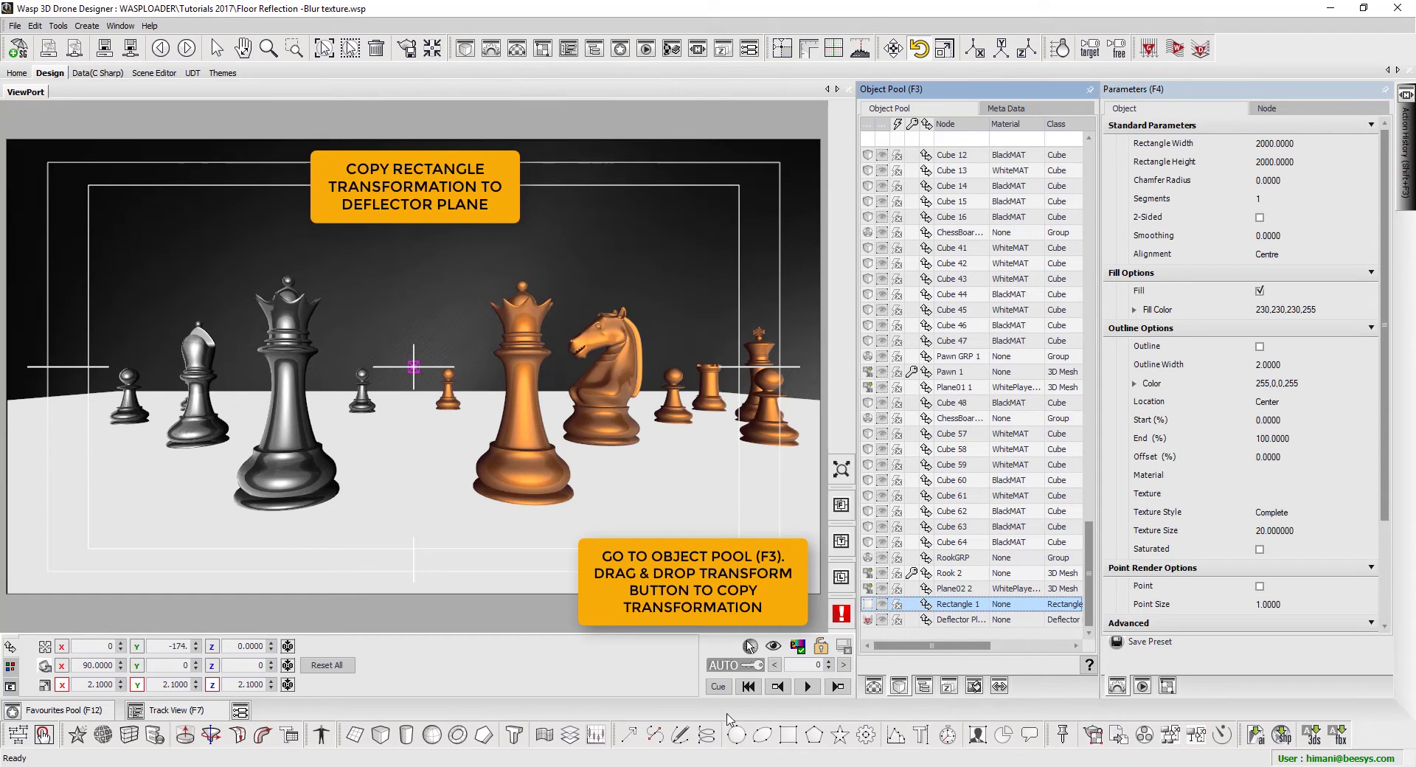
- Hide the rectangle briefly in the hierarchy to check the deflector plane's placement, and show it again
{"action": "left_click", "coordinate": [923, 689]}
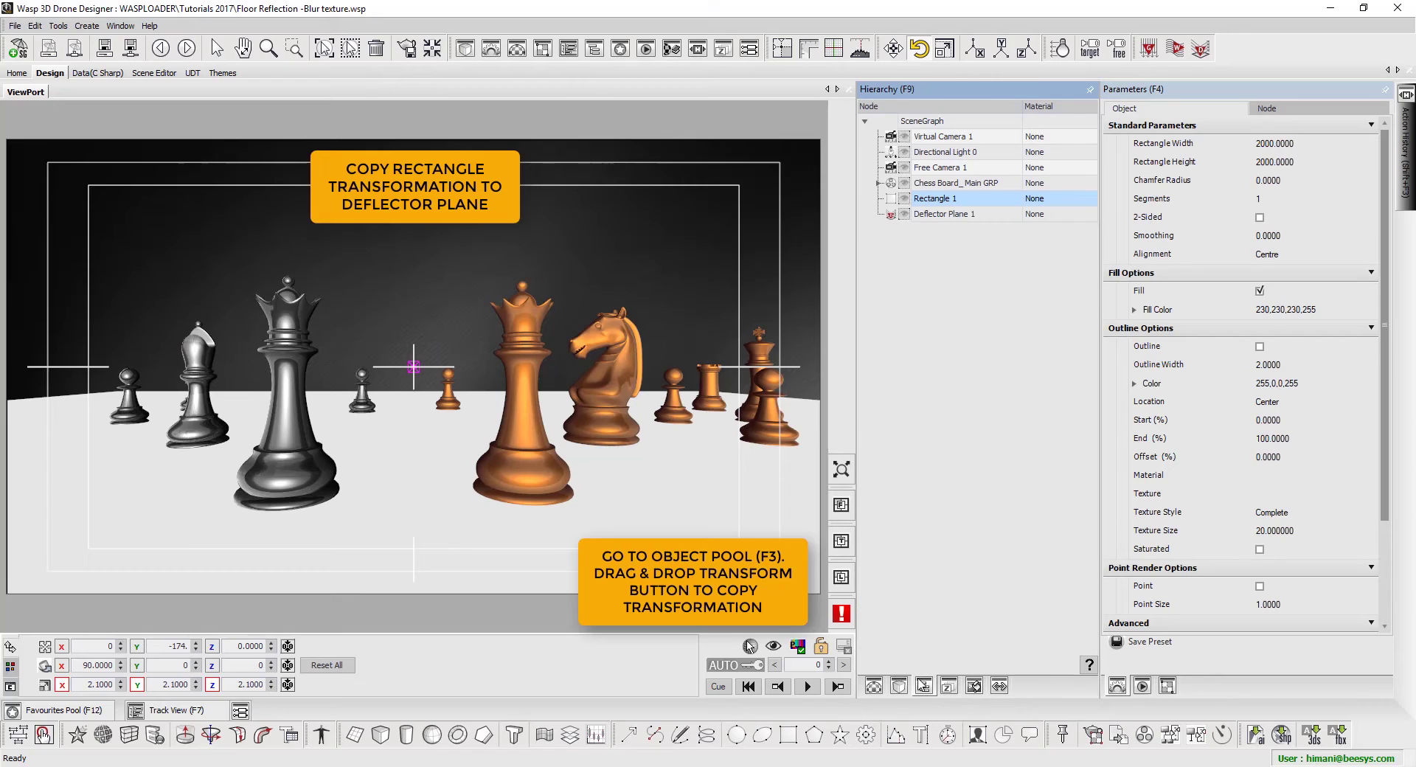
{"action": "left_click", "coordinate": [905, 201]}
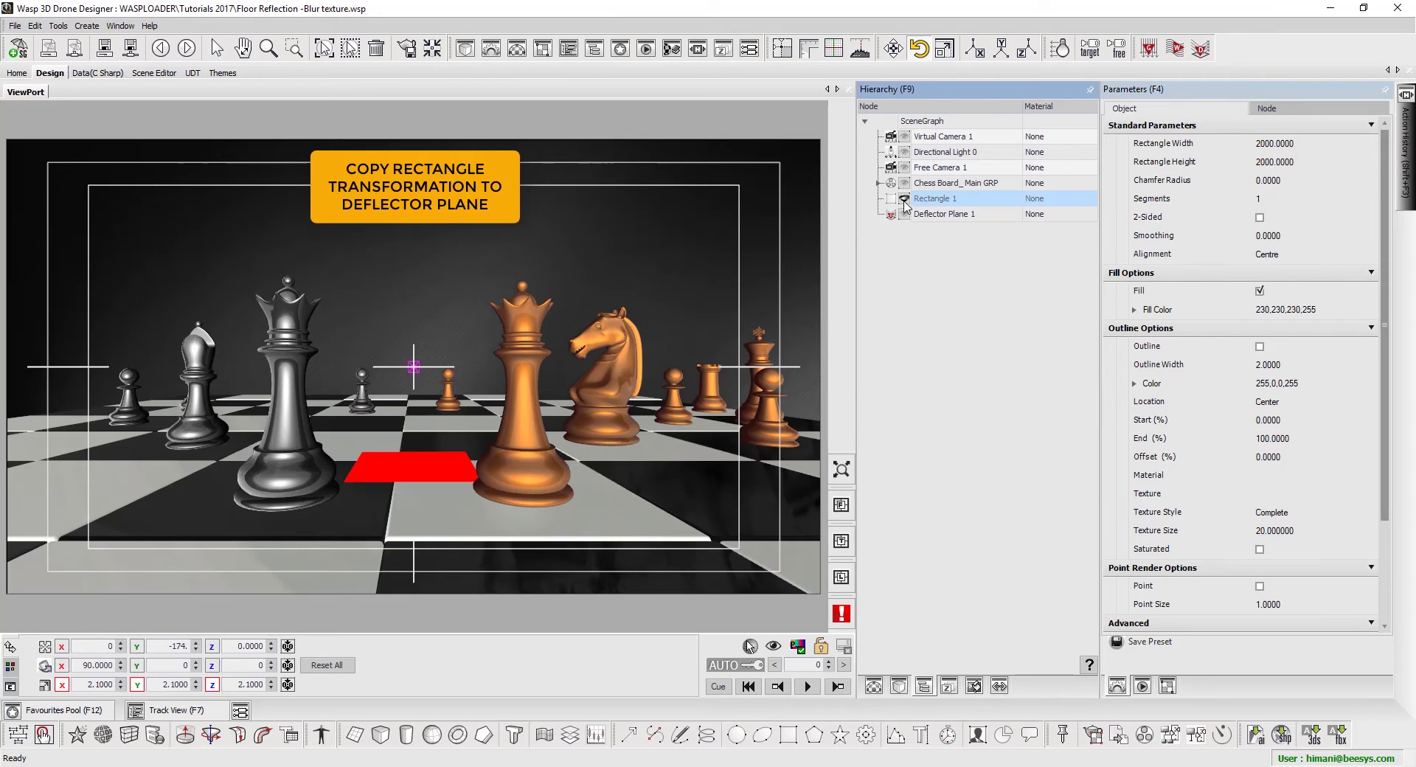
{"action": "left_click", "coordinate": [905, 201]}
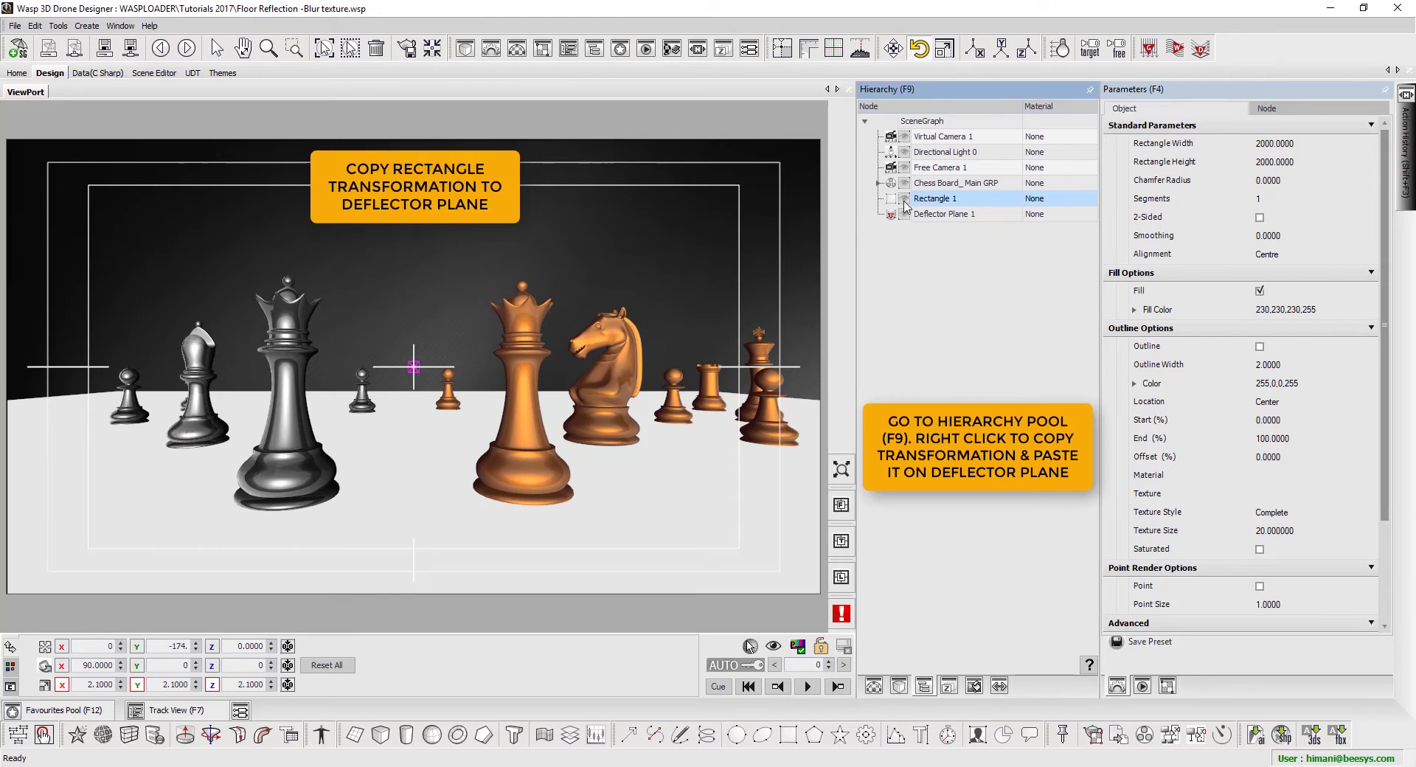
- Copy the rectangle's transformation in the hierarchy and paste it onto Deflector Plane 1
{"action": "right_click", "coordinate": [949, 205]}
{"action": "mouse_move", "coordinate": [981, 210]}
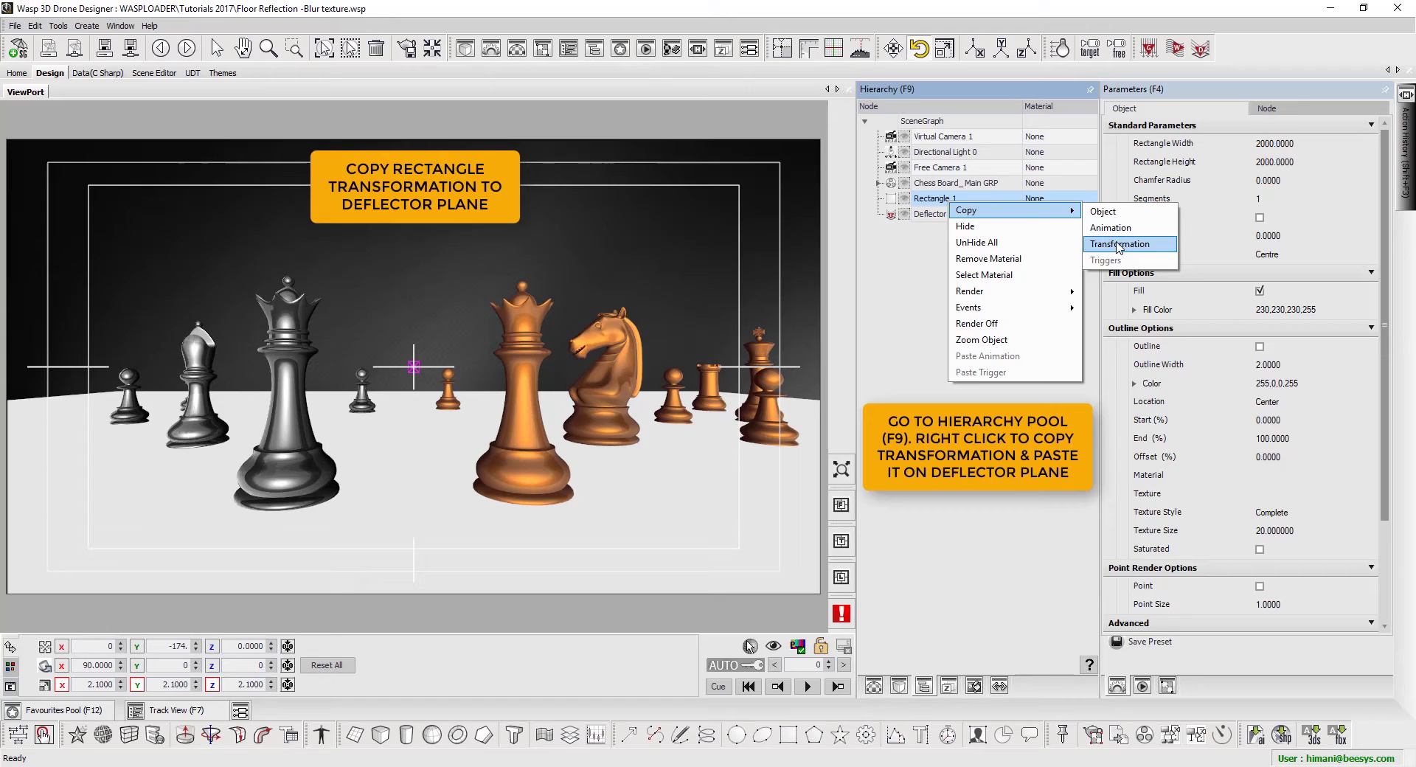
{"action": "left_click", "coordinate": [1120, 244]}
{"action": "left_click", "coordinate": [964, 215]}
{"action": "right_click", "coordinate": [965, 216]}
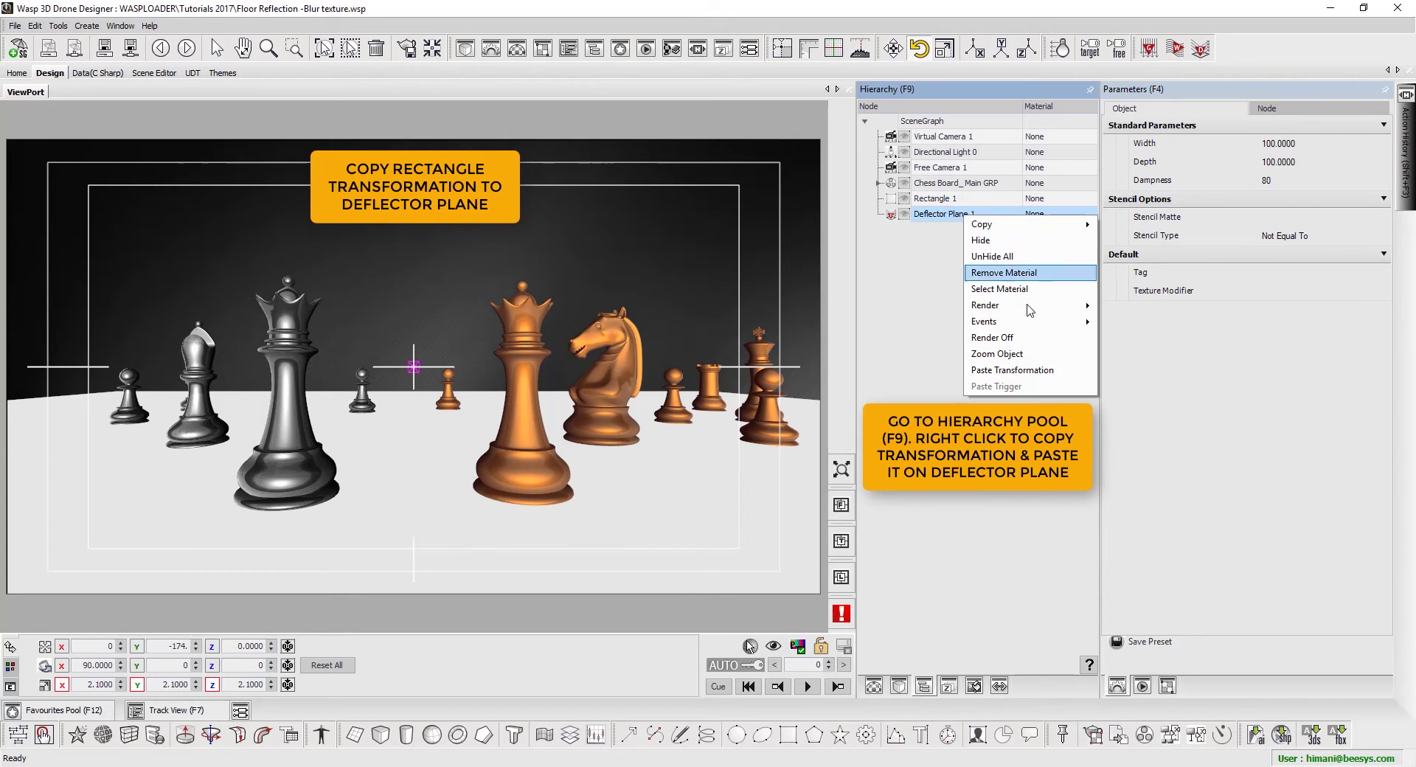
{"action": "left_click", "coordinate": [1021, 373]}
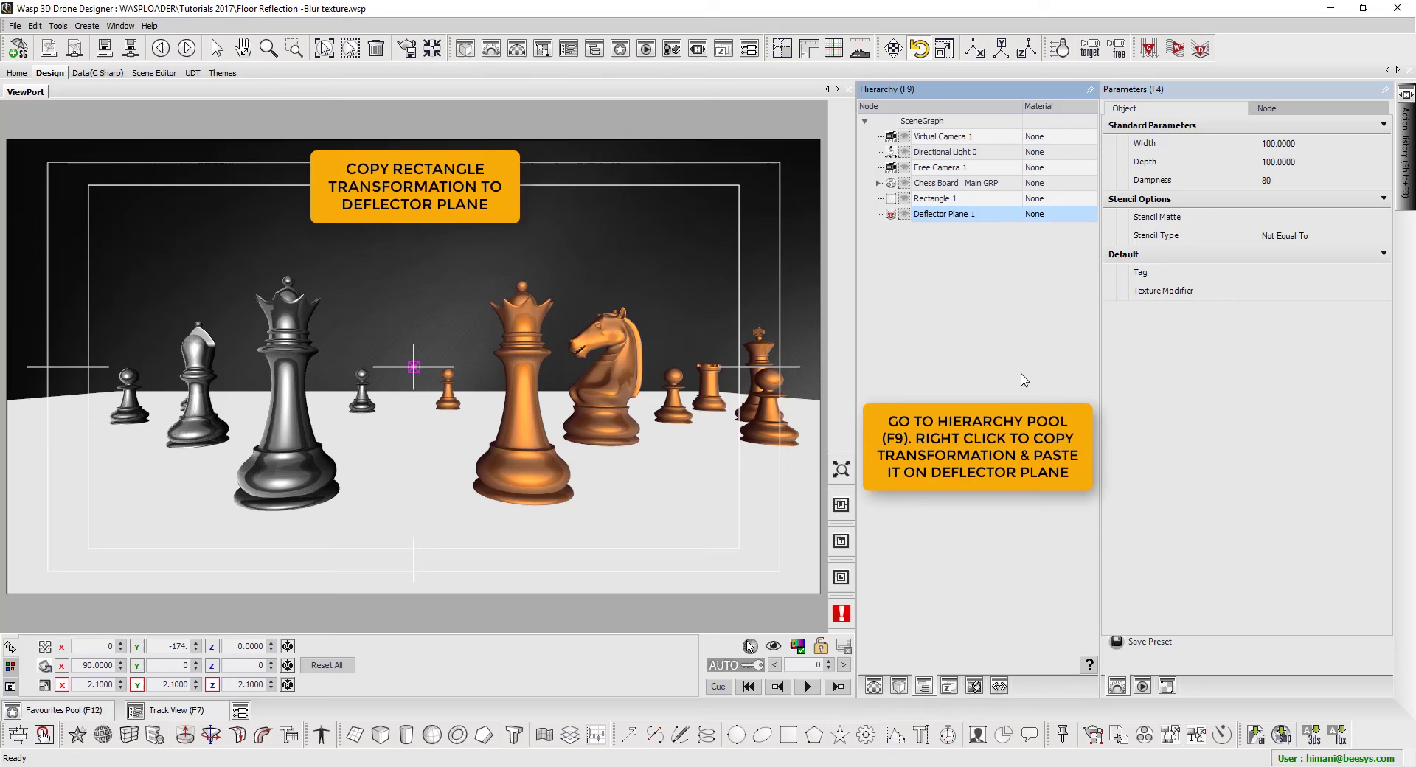
- Rename the rectangle to Floor Rectangle
{"action": "left_click", "coordinate": [957, 200]}
{"action": "key", "text": "F2"}
{"action": "type", "text": "Floor"}
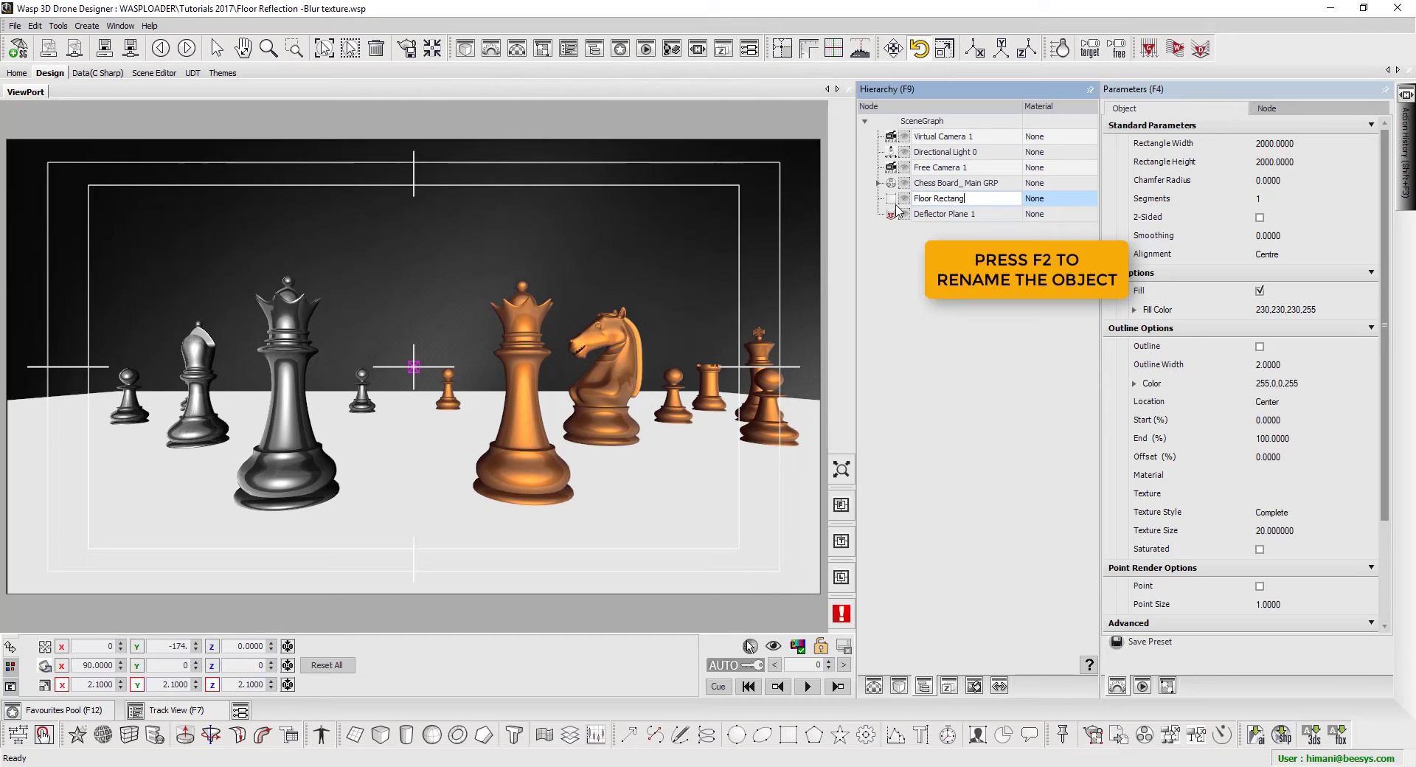
{"action": "key", "text": "Return"}
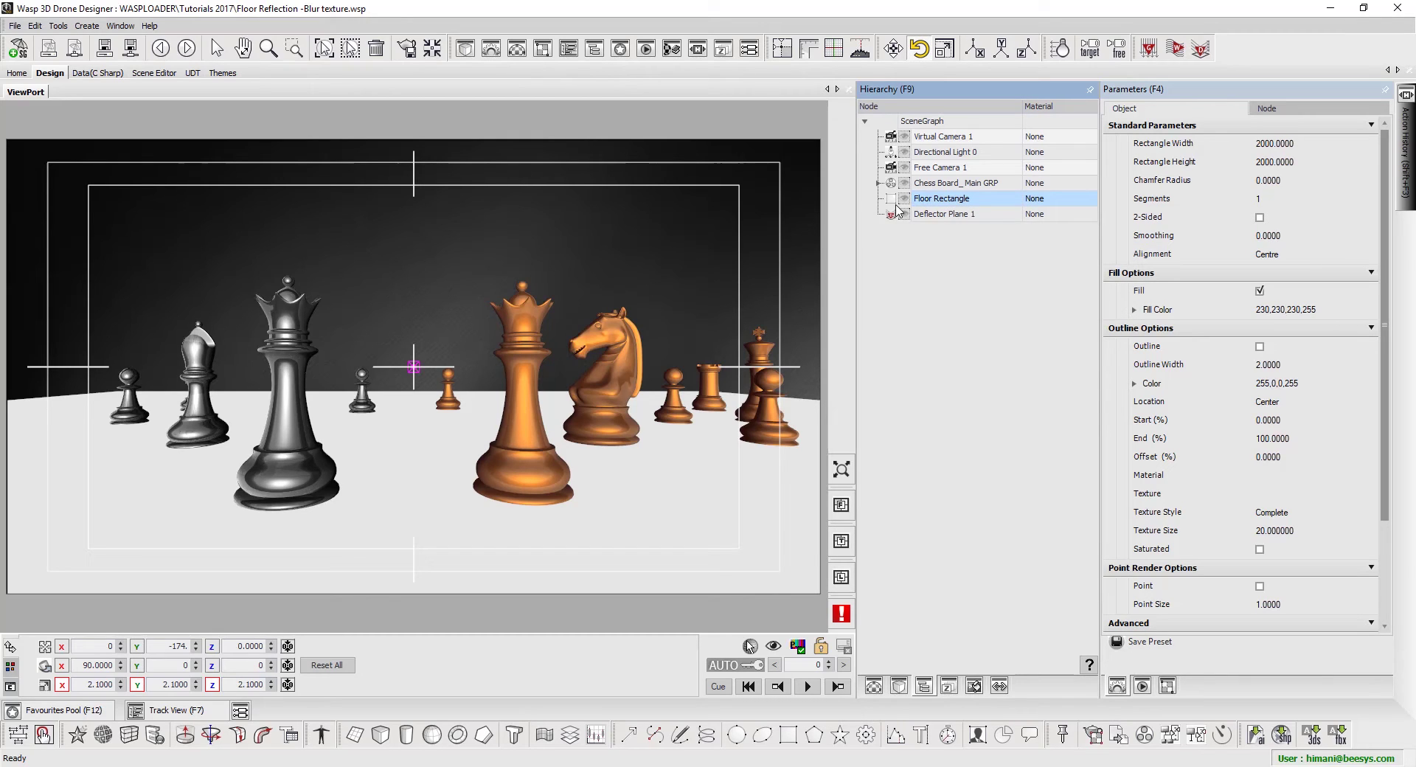
- Create a Uniform material and apply it to Floor Rectangle
{"action": "key", "text": "F6"}
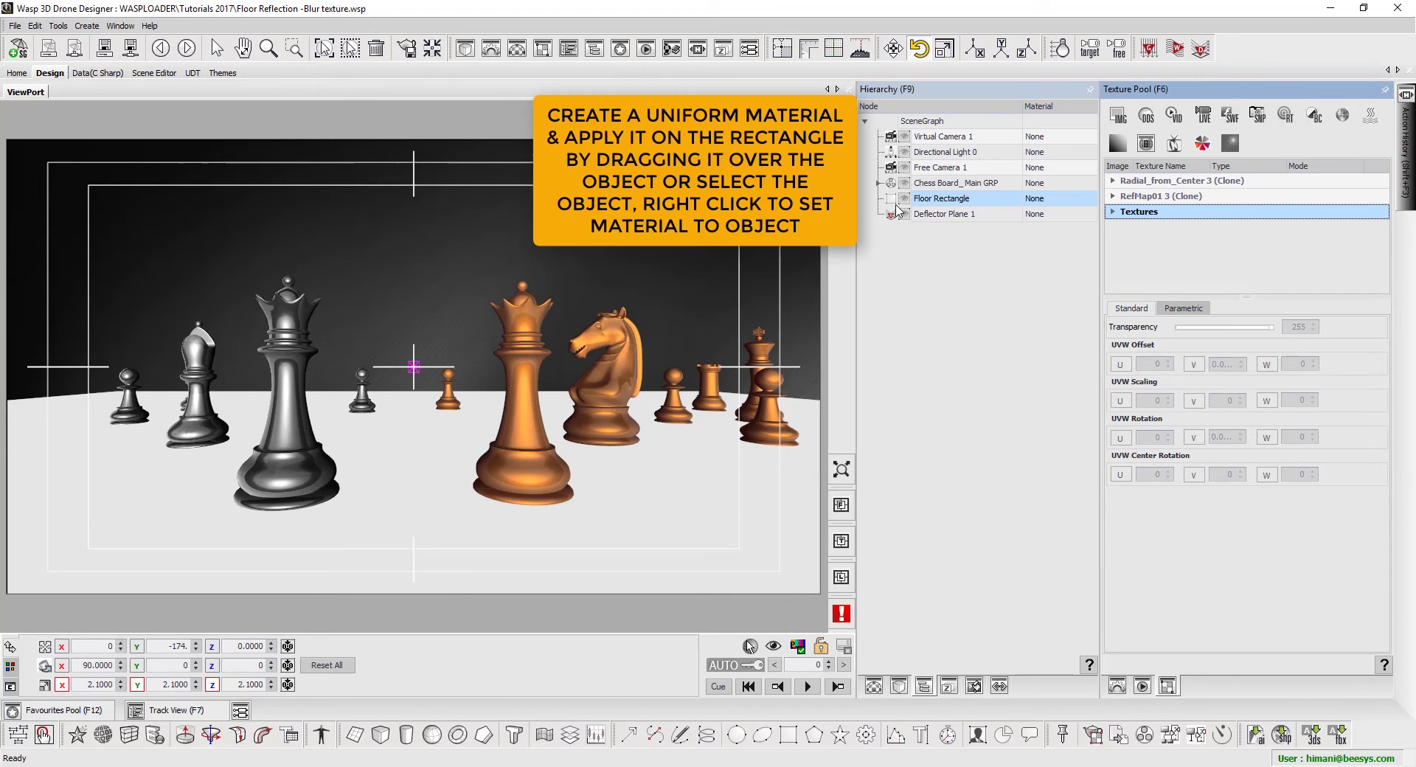
{"action": "key", "text": "F5"}
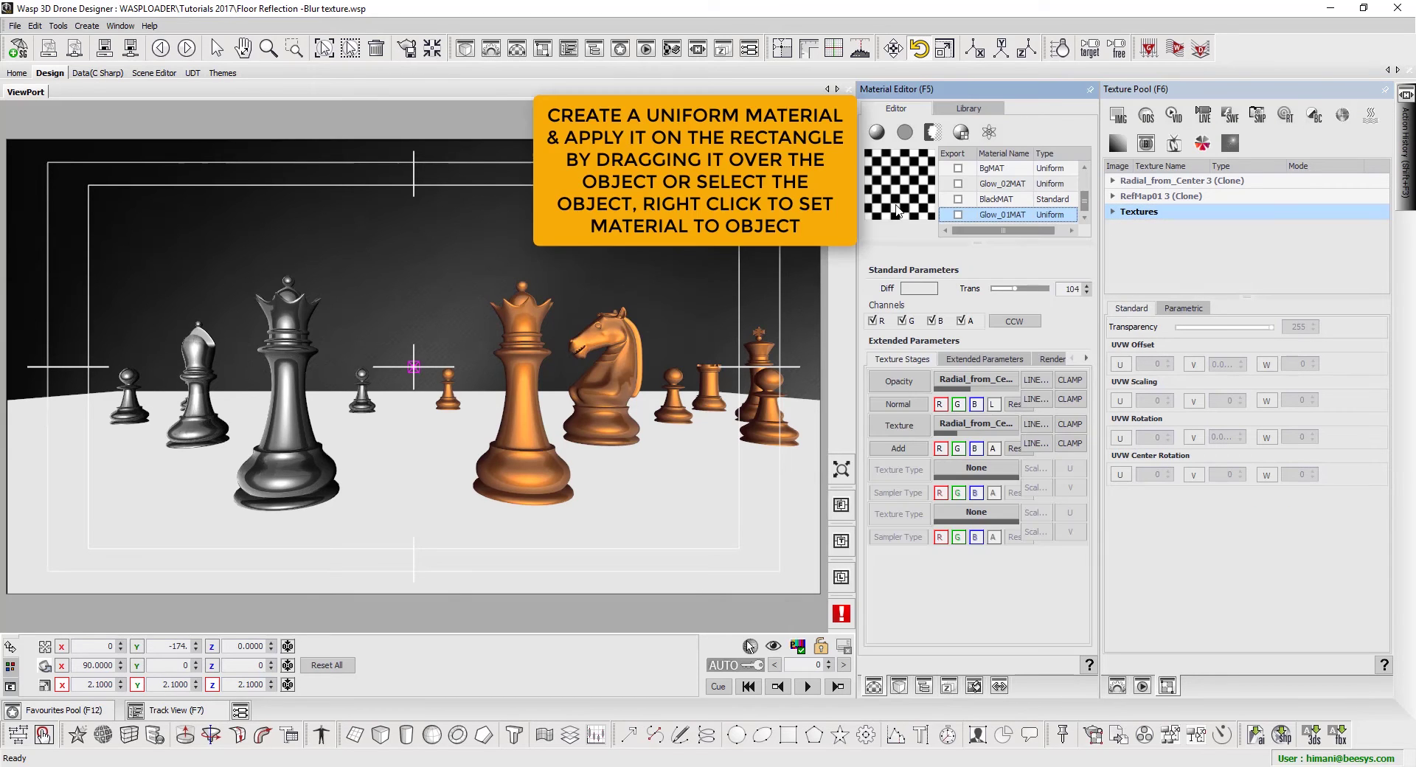
{"action": "left_click", "coordinate": [932, 132]}
{"action": "left_click_drag", "start_coordinate": [993, 215], "coordinate": [607, 511]}
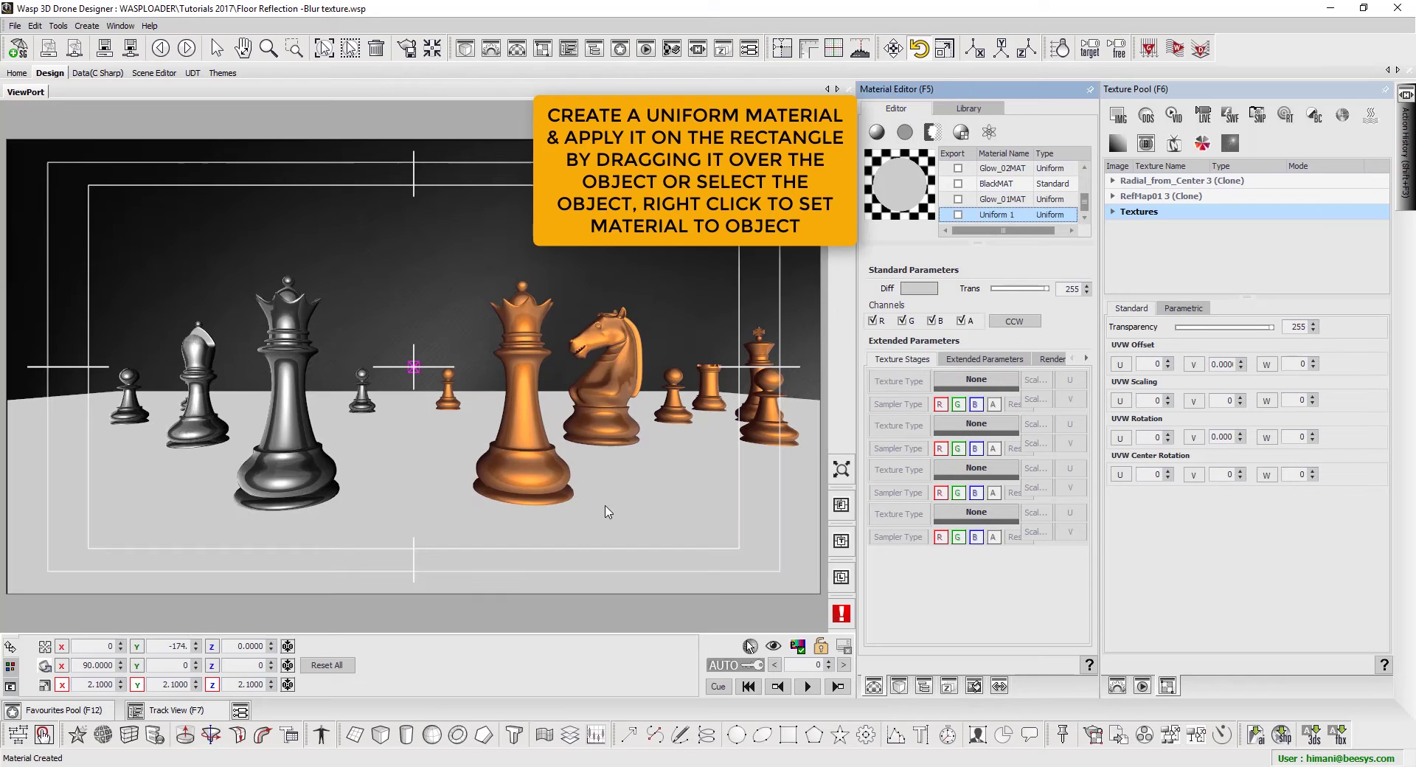
{"action": "right_click", "coordinate": [1024, 218]}
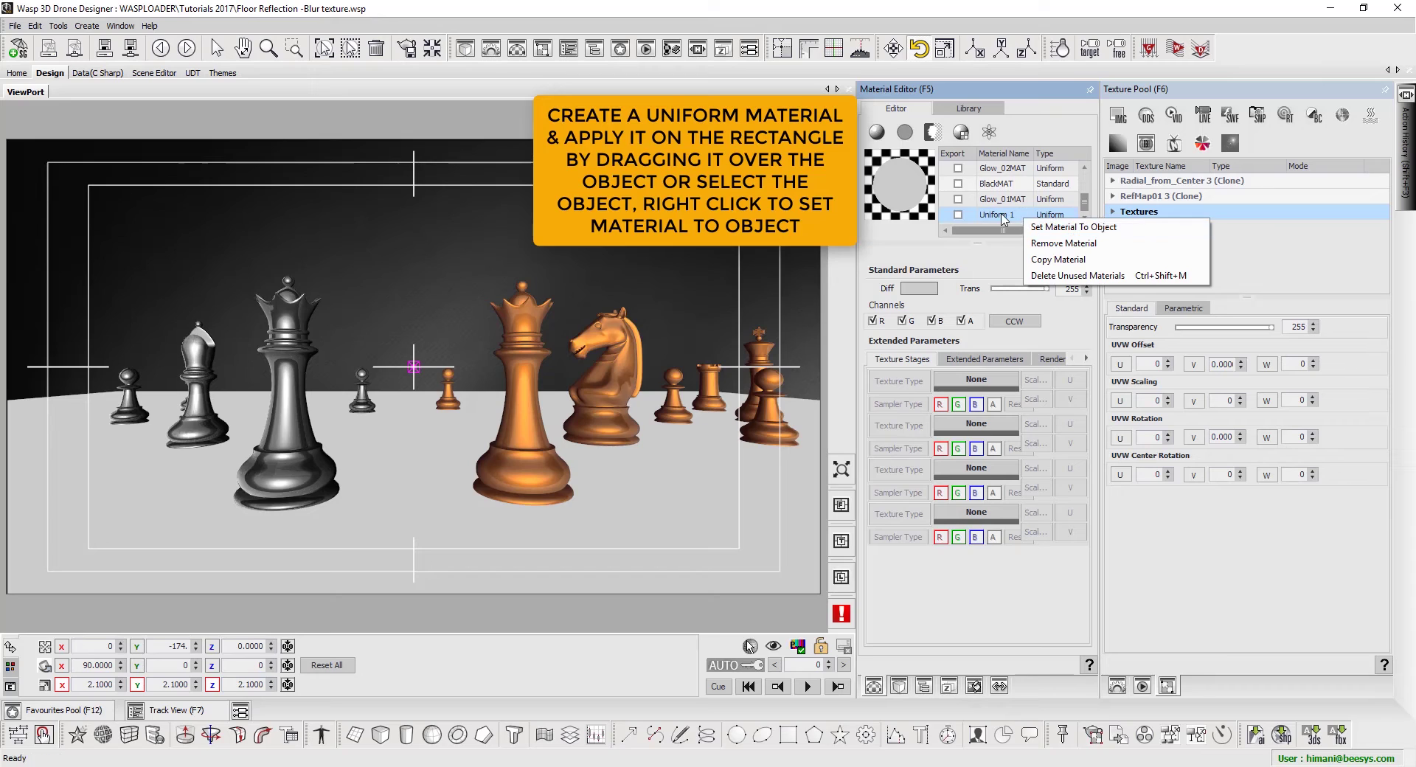
- Rename the new uniform material to Floor MAT
{"action": "left_click", "coordinate": [1001, 216]}
{"action": "left_click", "coordinate": [1001, 215]}
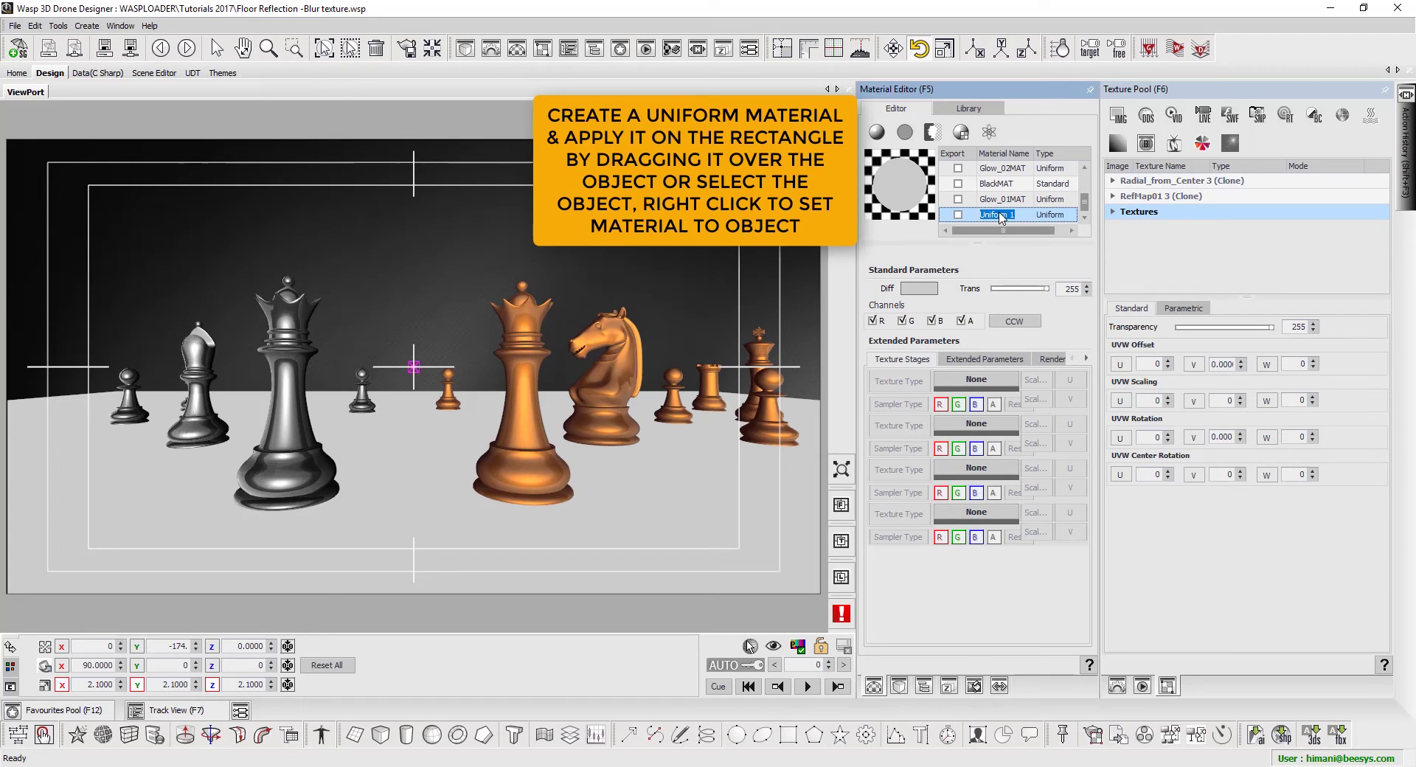
{"action": "type", "text": "Floor MAT"}
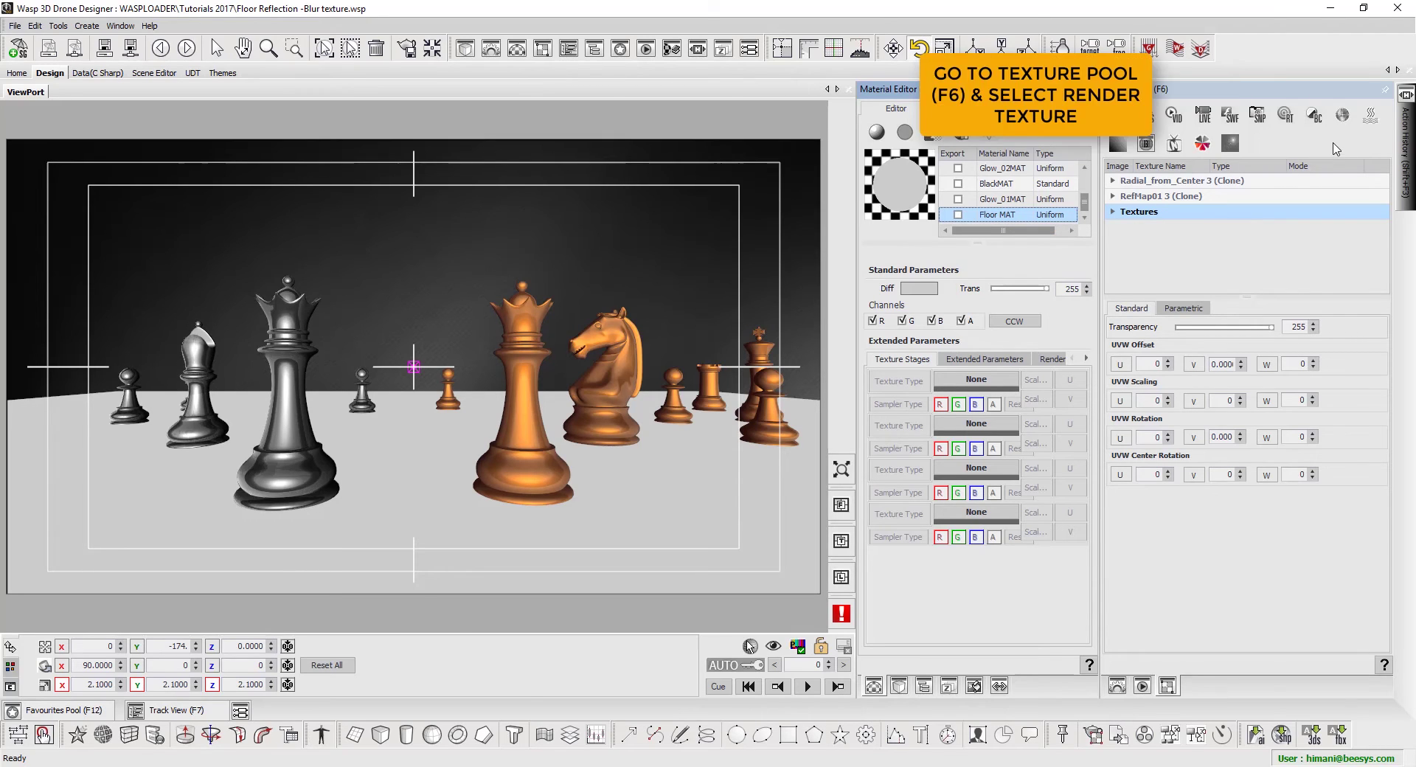
- Create a render texture, assign it to the first texture stage of Floor MAT and set that stage to X Ray
{"action": "left_click", "coordinate": [1285, 115]}
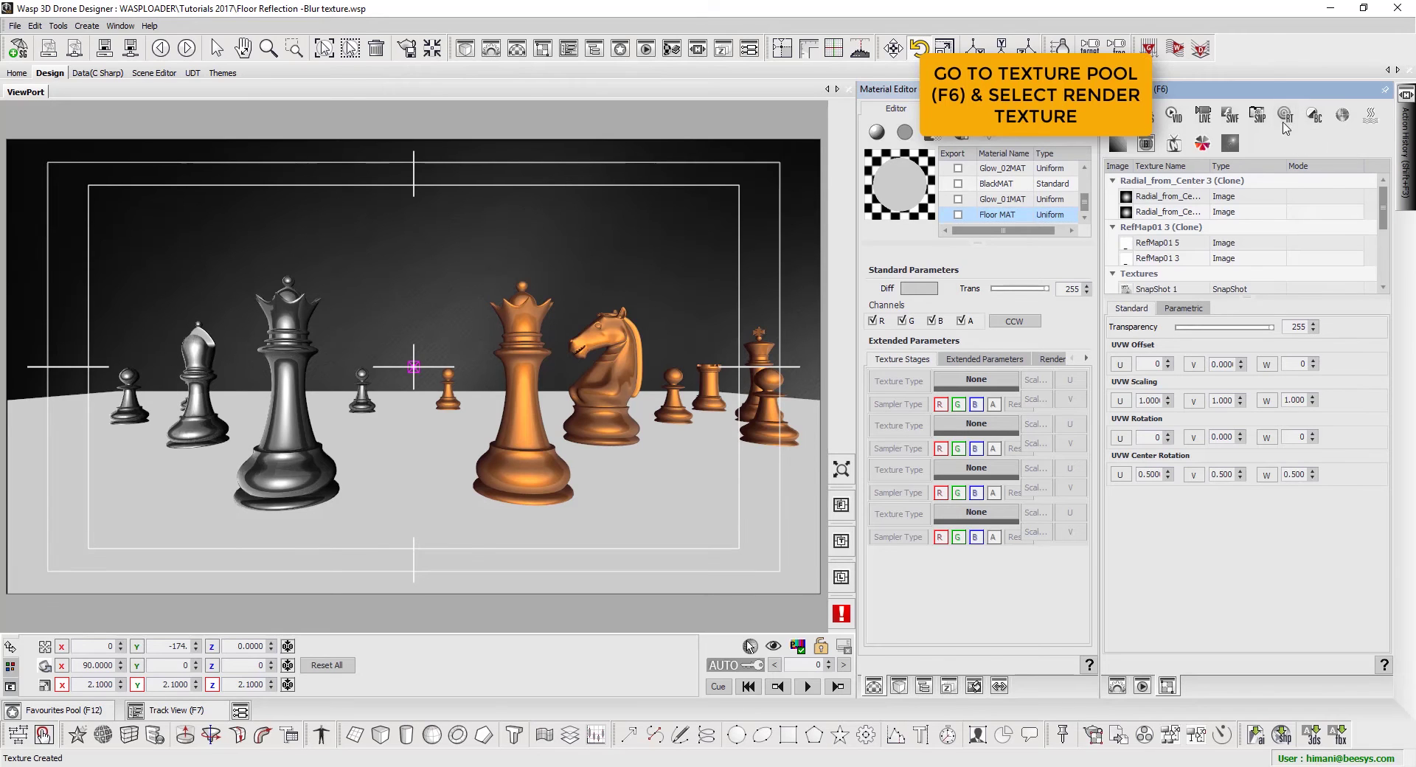
{"action": "left_click_drag", "start_coordinate": [1385, 219], "coordinate": [1373, 284]}
{"action": "left_click_drag", "start_coordinate": [1171, 275], "coordinate": [972, 384]}
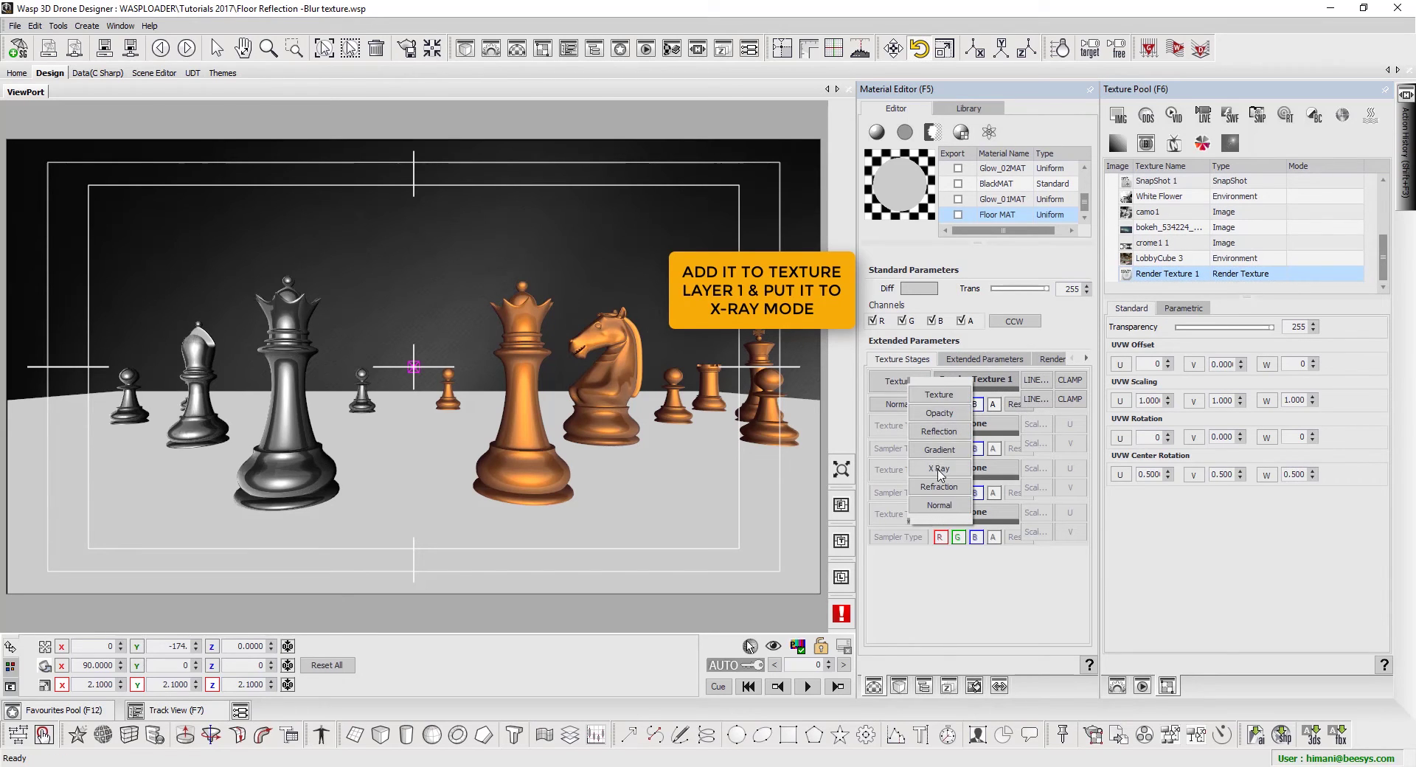
{"action": "left_click", "coordinate": [903, 381]}
{"action": "left_click", "coordinate": [948, 409]}
- Enable Reflection on Render Texture 1 and set its mirror plane to Deflector Plane 1
{"action": "left_click", "coordinate": [1199, 315]}
{"action": "left_click", "coordinate": [1268, 381]}
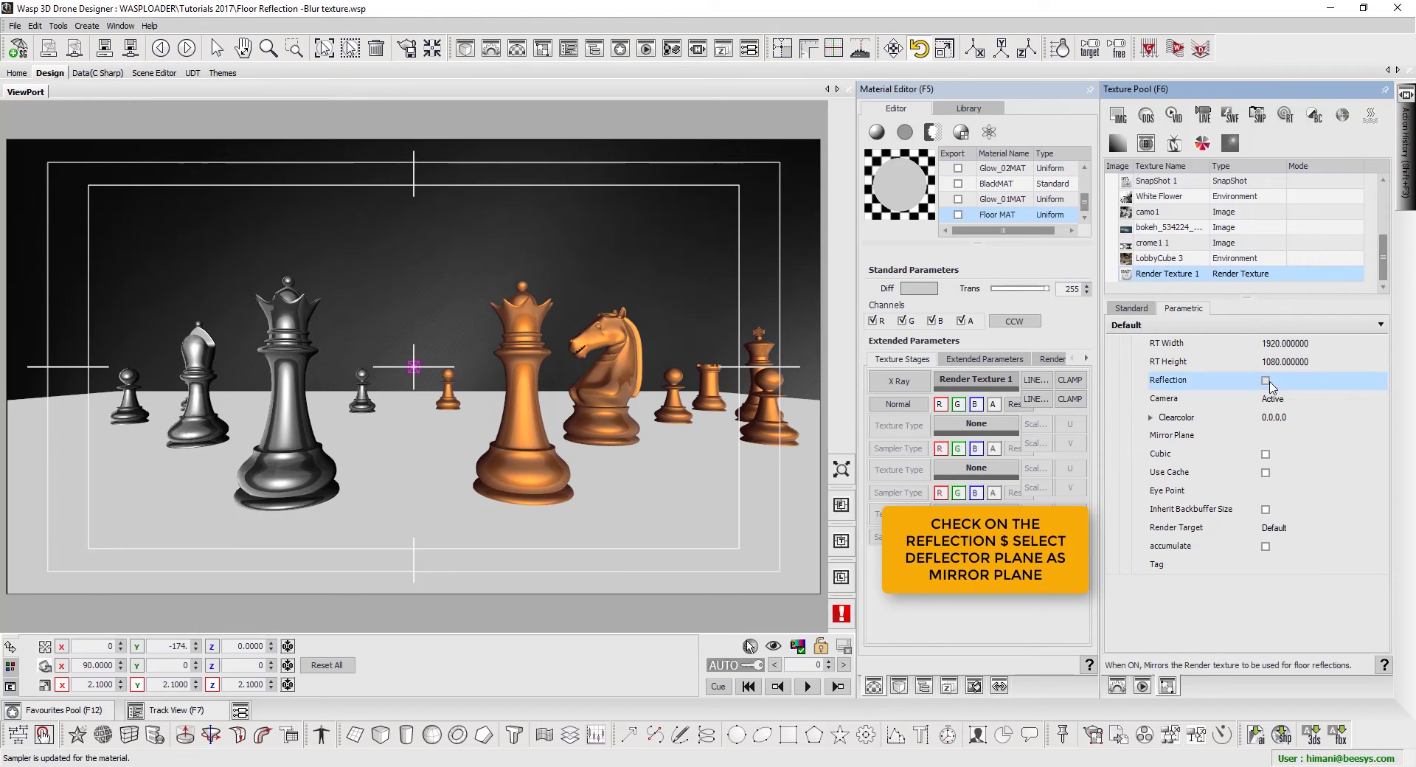
{"action": "left_click", "coordinate": [1304, 440]}
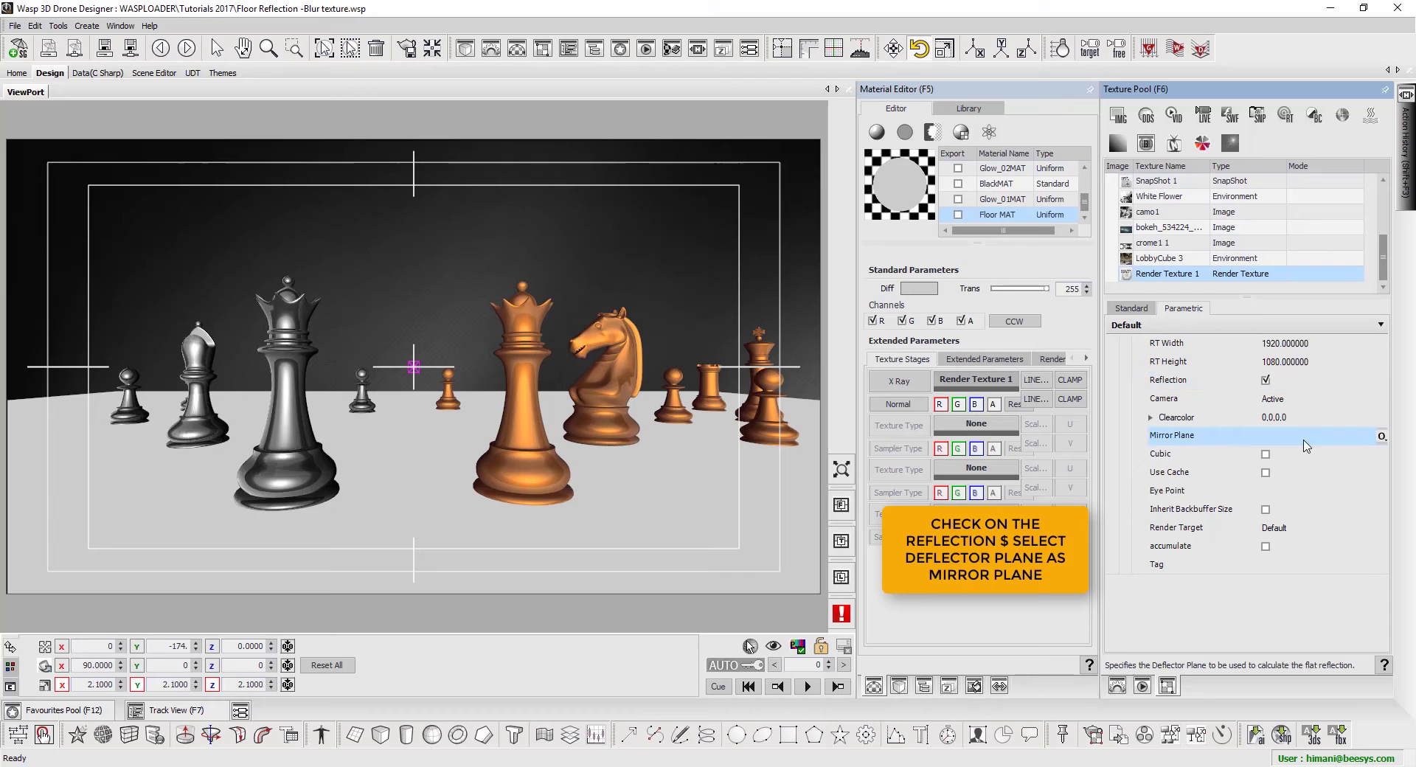
{"action": "left_click", "coordinate": [1382, 437]}
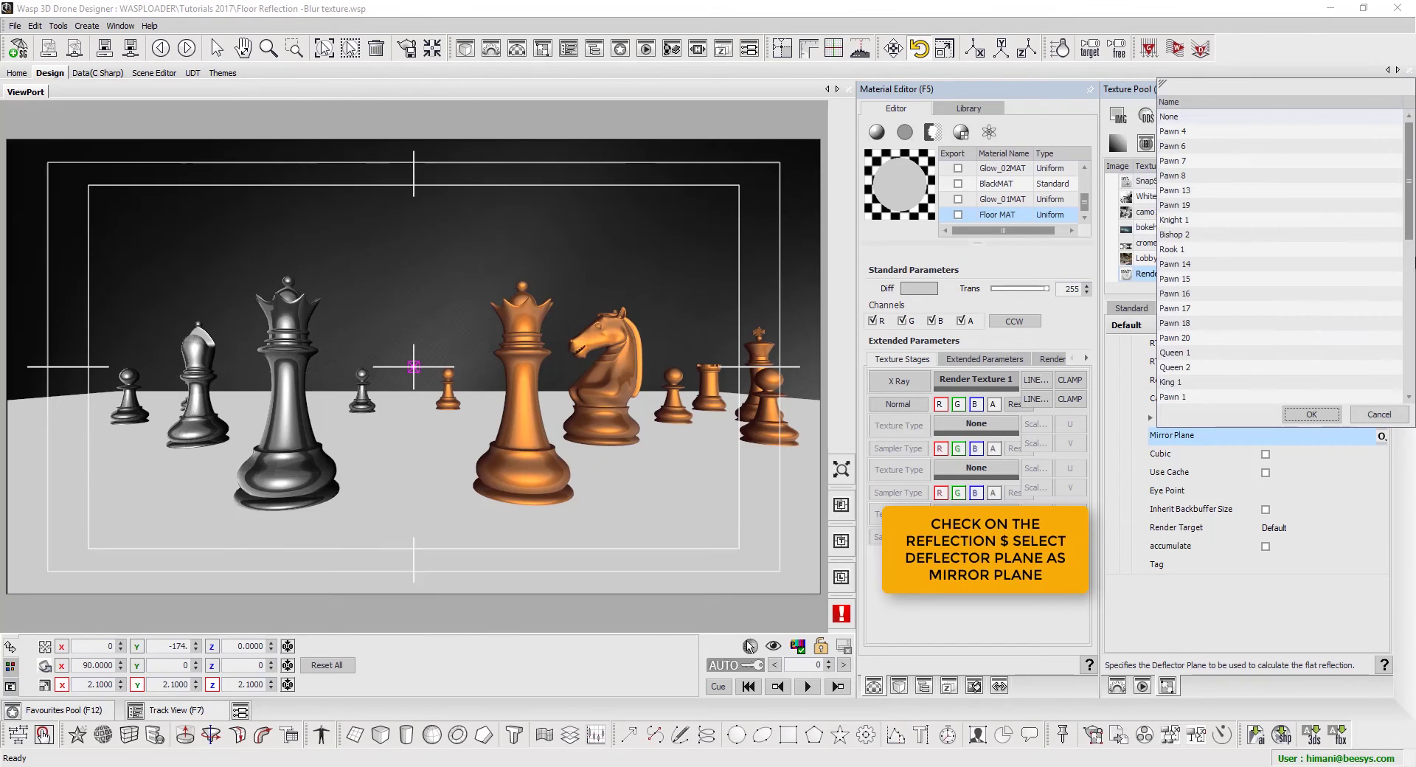
{"action": "left_click_drag", "start_coordinate": [1410, 192], "coordinate": [1394, 345]}
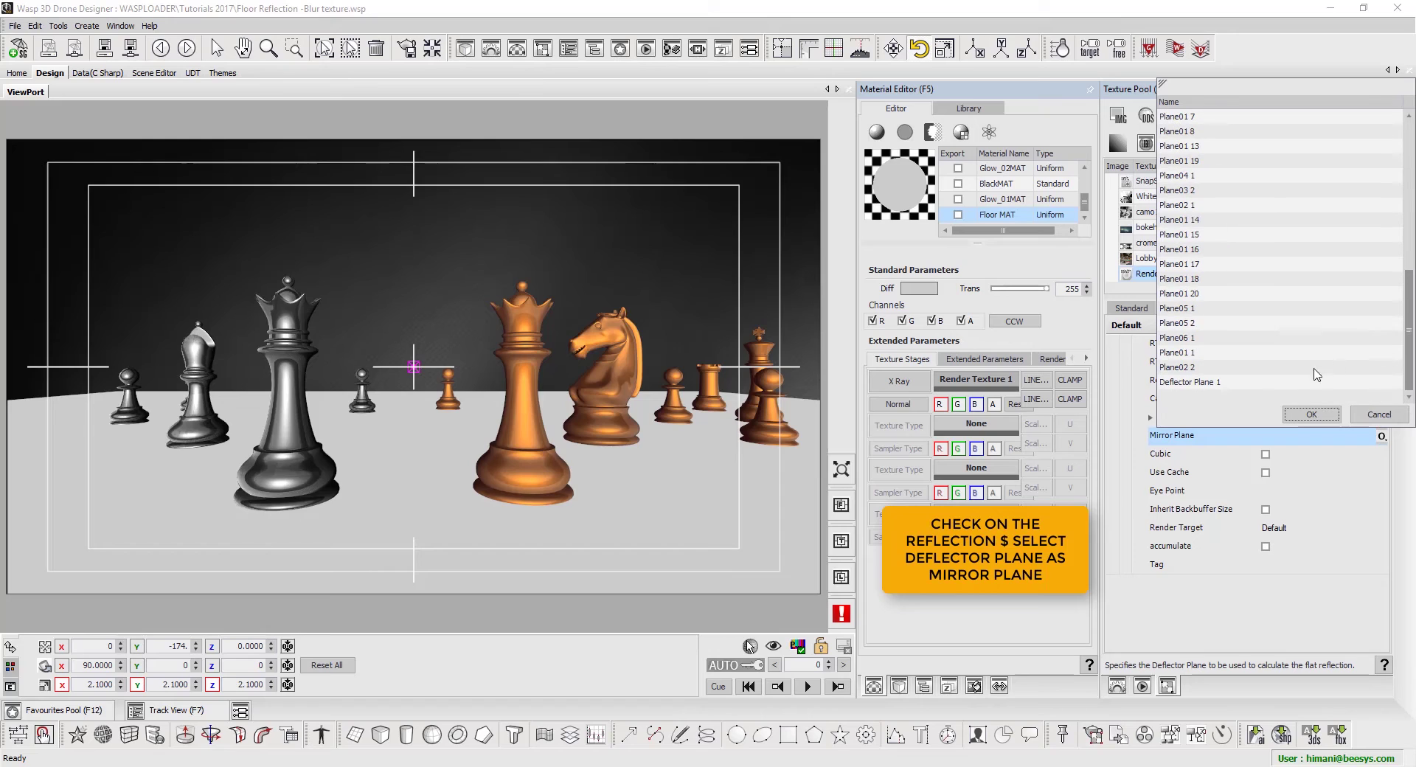
{"action": "left_click", "coordinate": [1252, 384]}
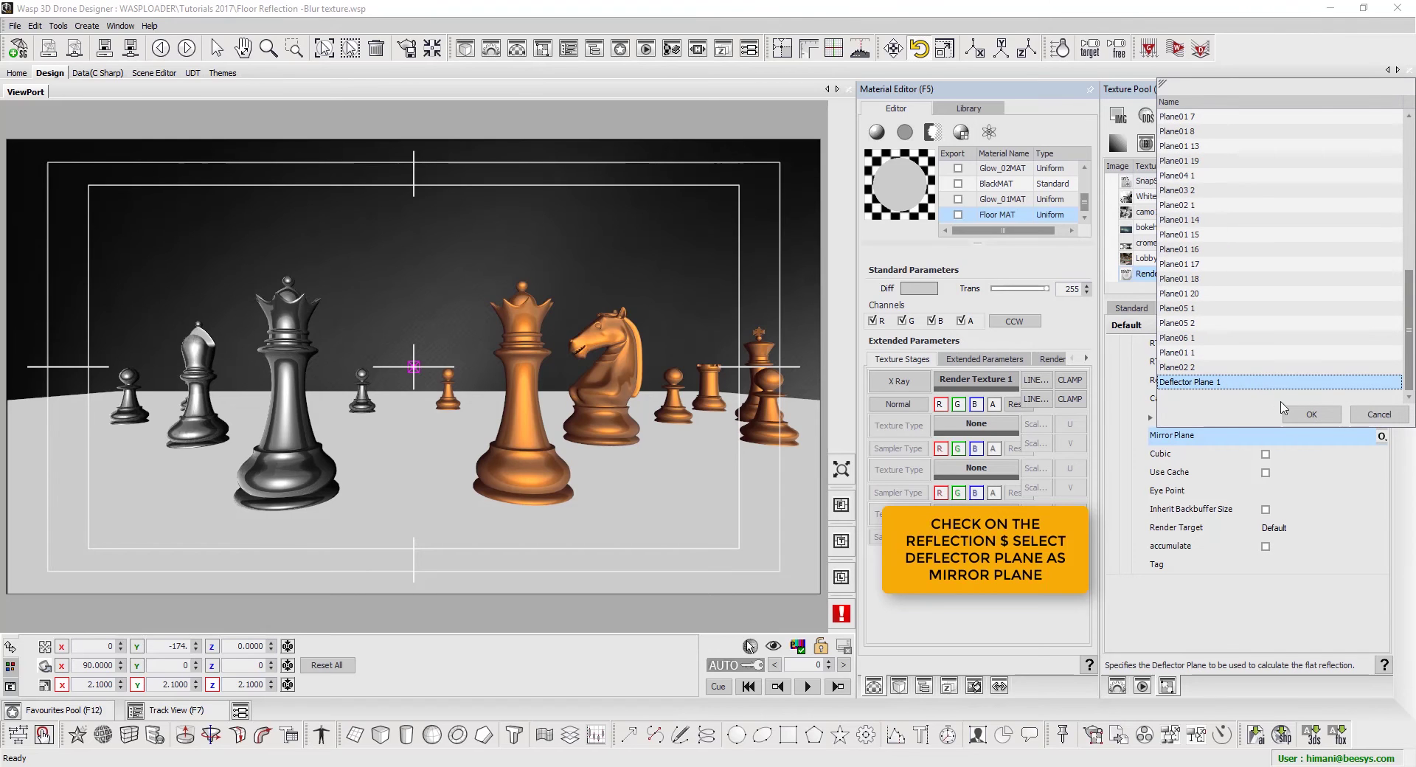
{"action": "left_click", "coordinate": [1310, 414]}
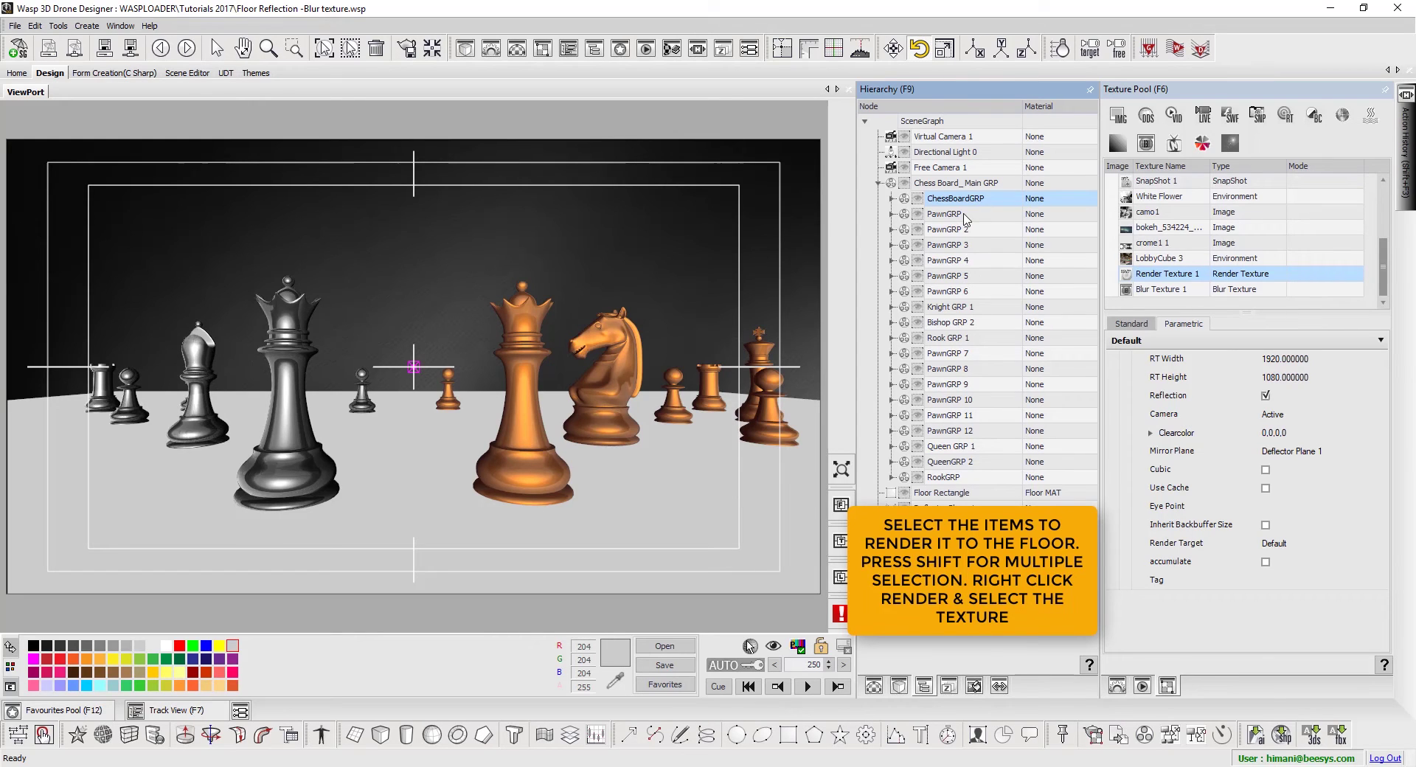
- Render all chess piece groups from PawnGRP through RookGRP to Render Texture 1, leaving out ChessBoardGRP
{"action": "left_click", "coordinate": [964, 215]}
{"action": "left_click", "coordinate": [967, 478], "text": "shift"}
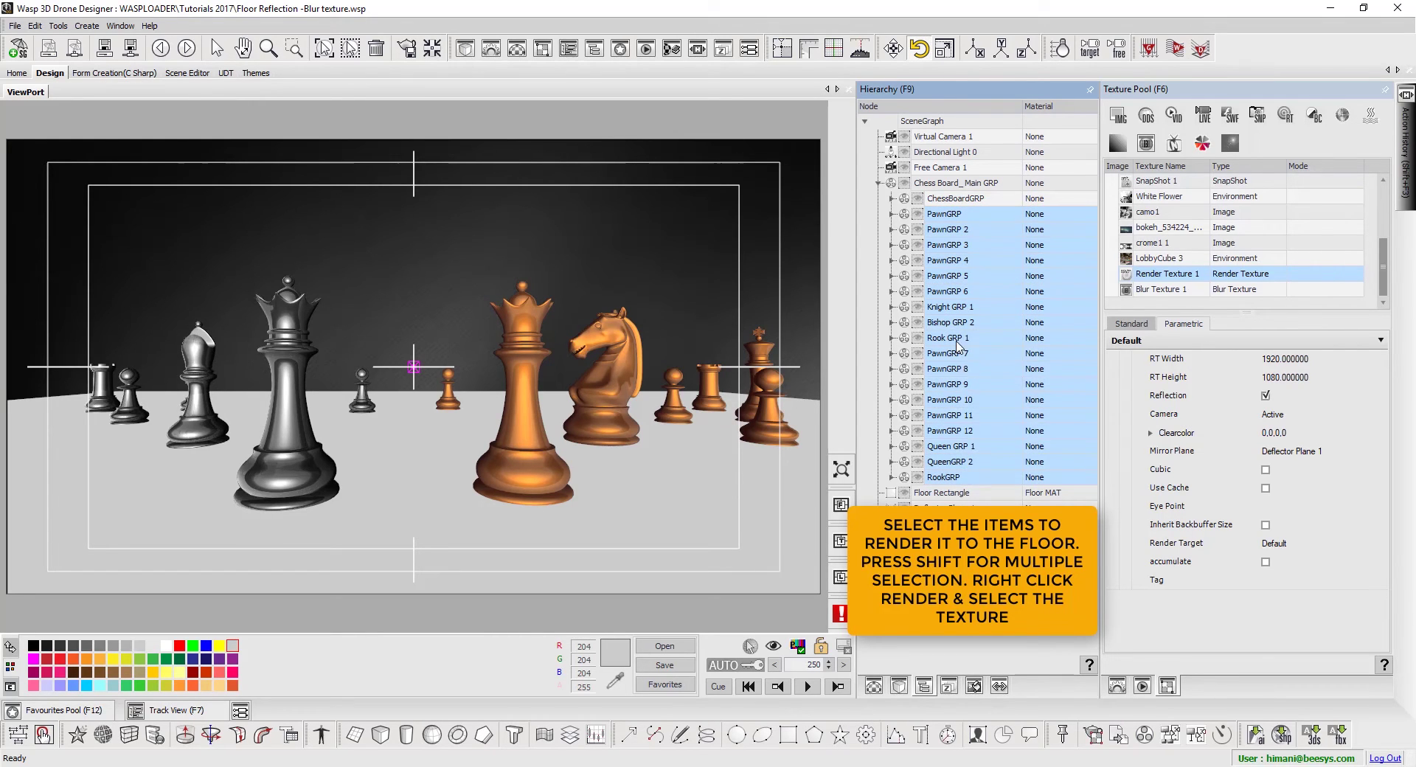
{"action": "right_click", "coordinate": [958, 341]}
{"action": "mouse_move", "coordinate": [1015, 404]}
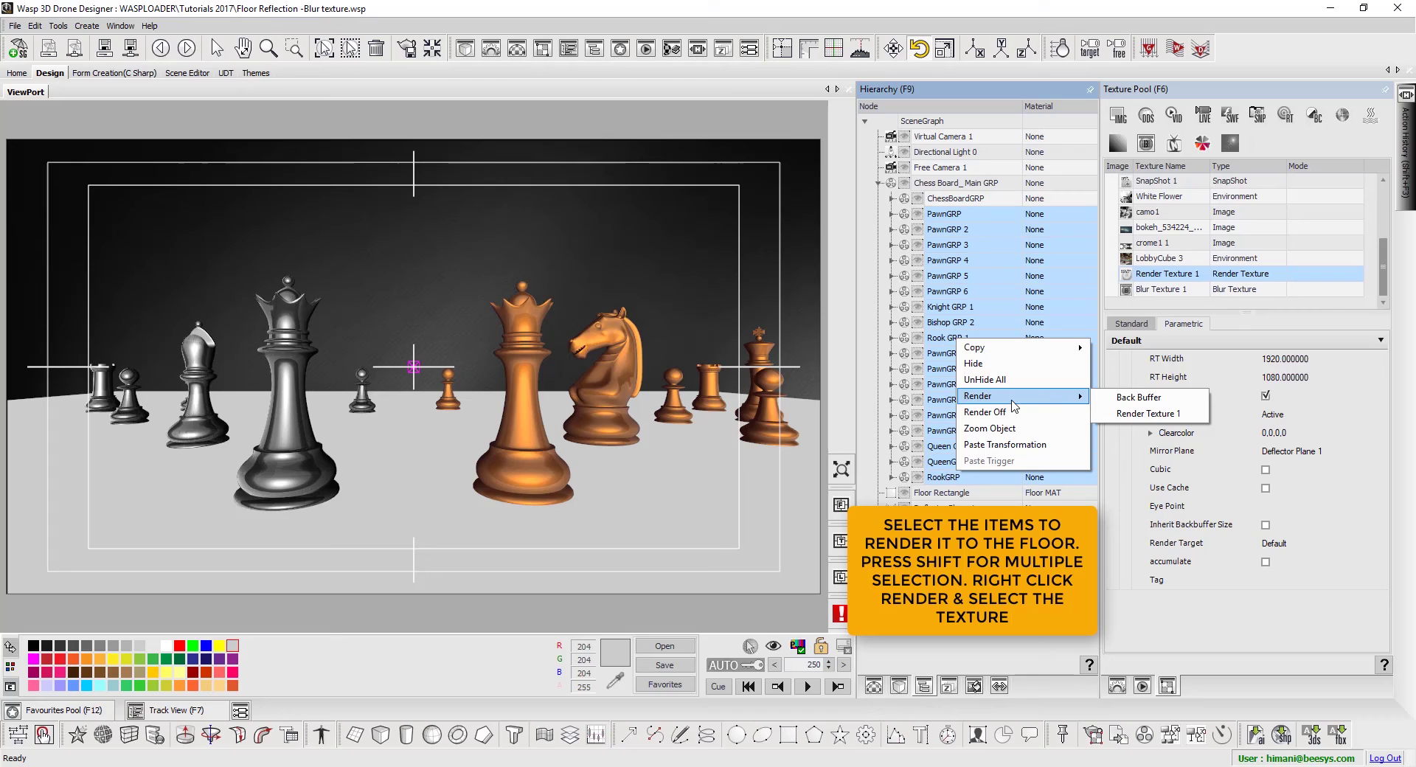
{"action": "left_click", "coordinate": [1096, 415]}
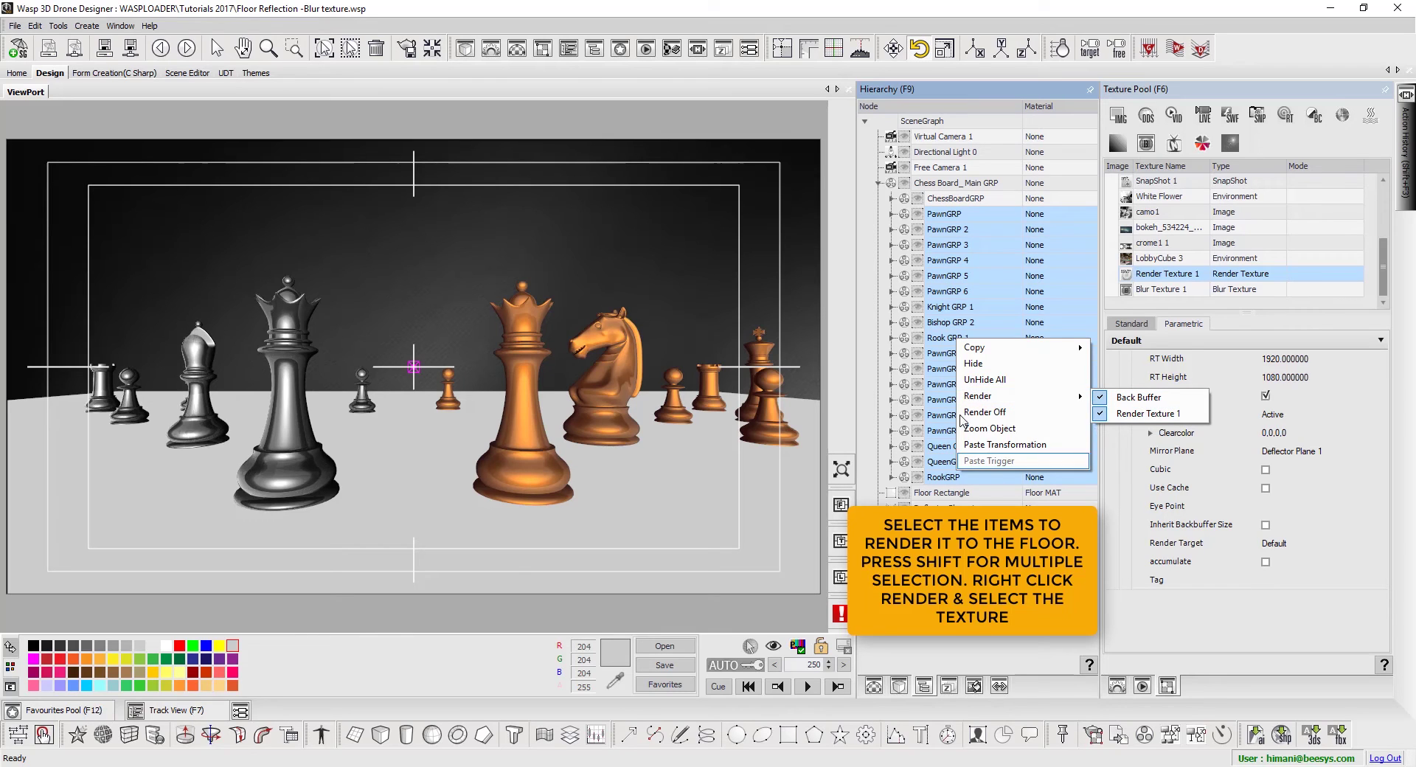
{"action": "left_click", "coordinate": [969, 196]}
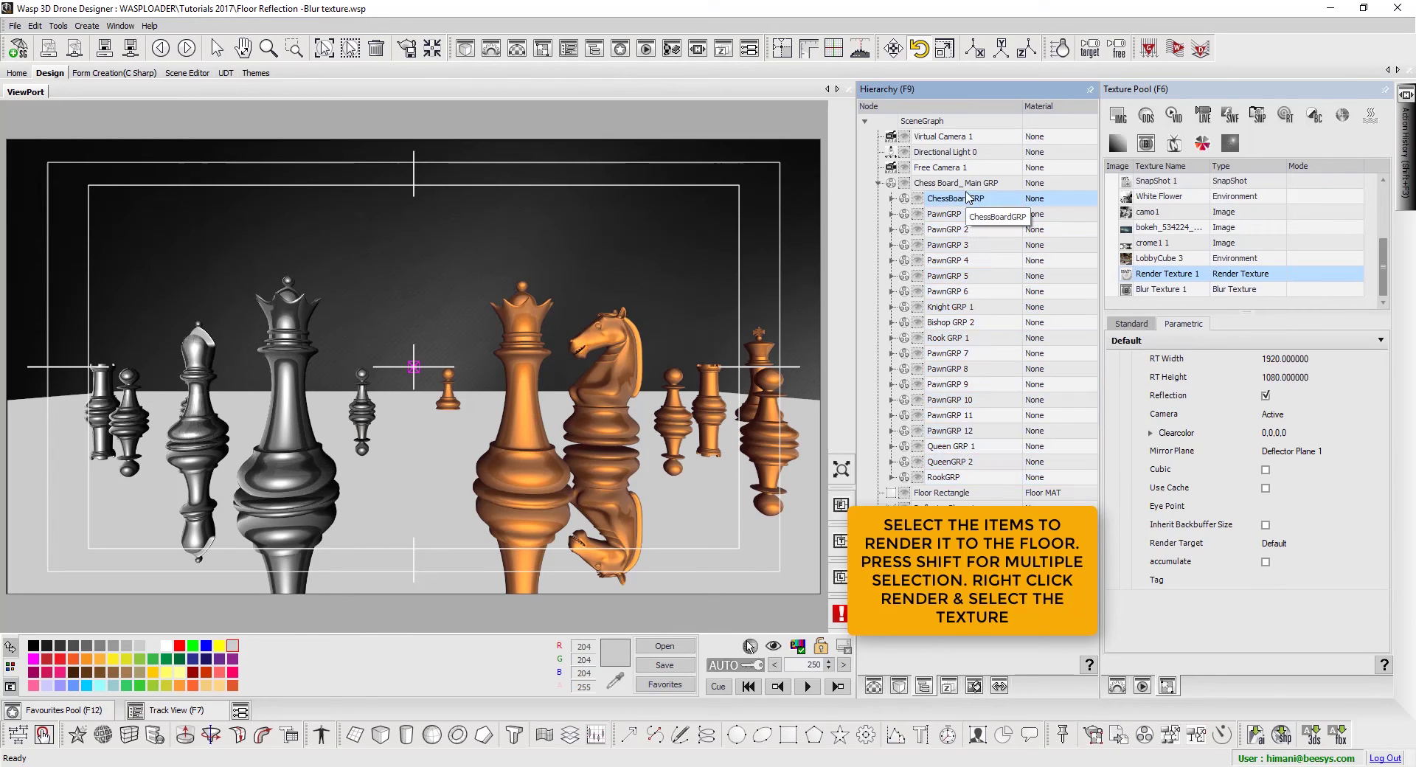
- Set Floor MAT's transparency value to 0 and lower Render Texture 1's level in the first texture stage to about 134
{"action": "key", "text": "F5"}
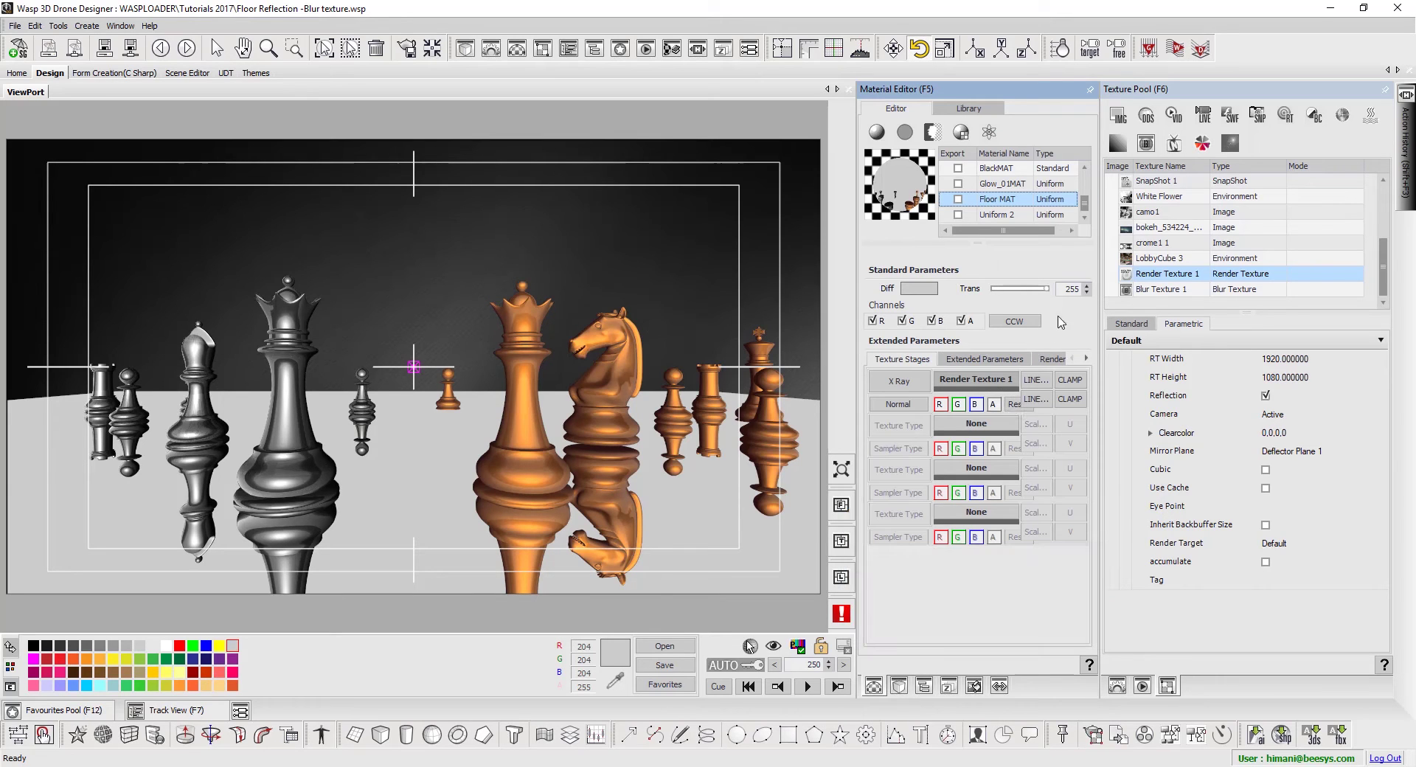
{"action": "left_click_drag", "start_coordinate": [1048, 290], "coordinate": [990, 290]}
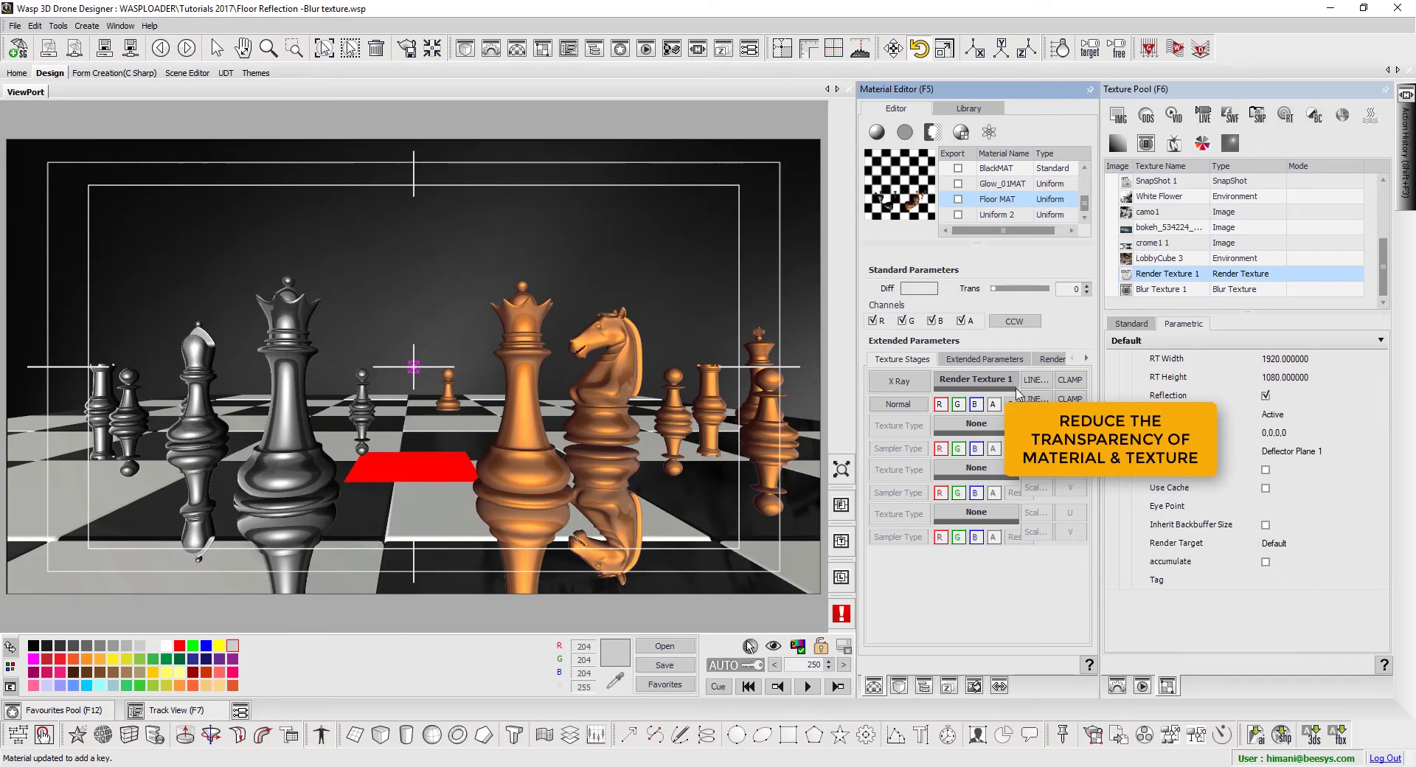
{"action": "left_click_drag", "start_coordinate": [1018, 393], "coordinate": [980, 400]}
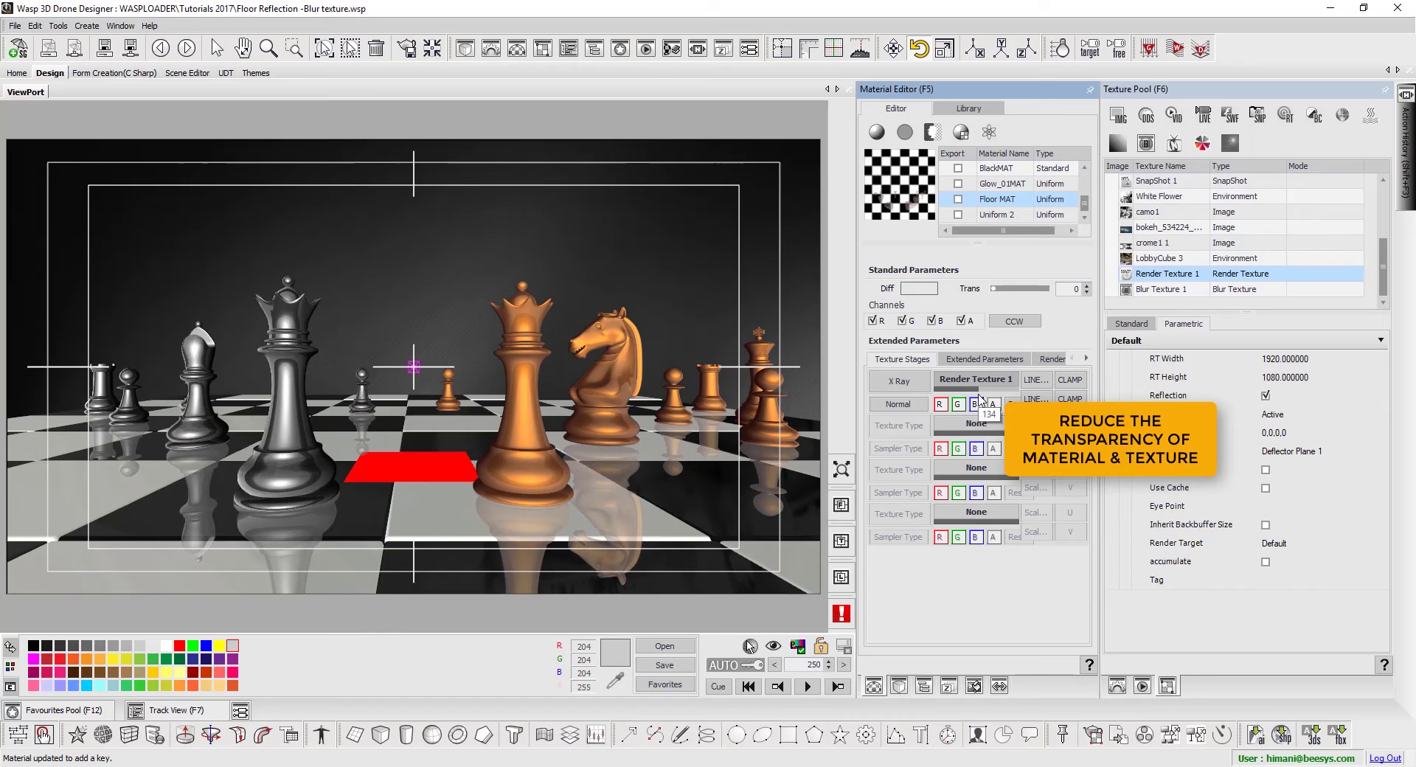
- Set the first texture stage's blending mode to Normal P and reduce the render texture's level further
{"action": "left_click", "coordinate": [900, 404]}
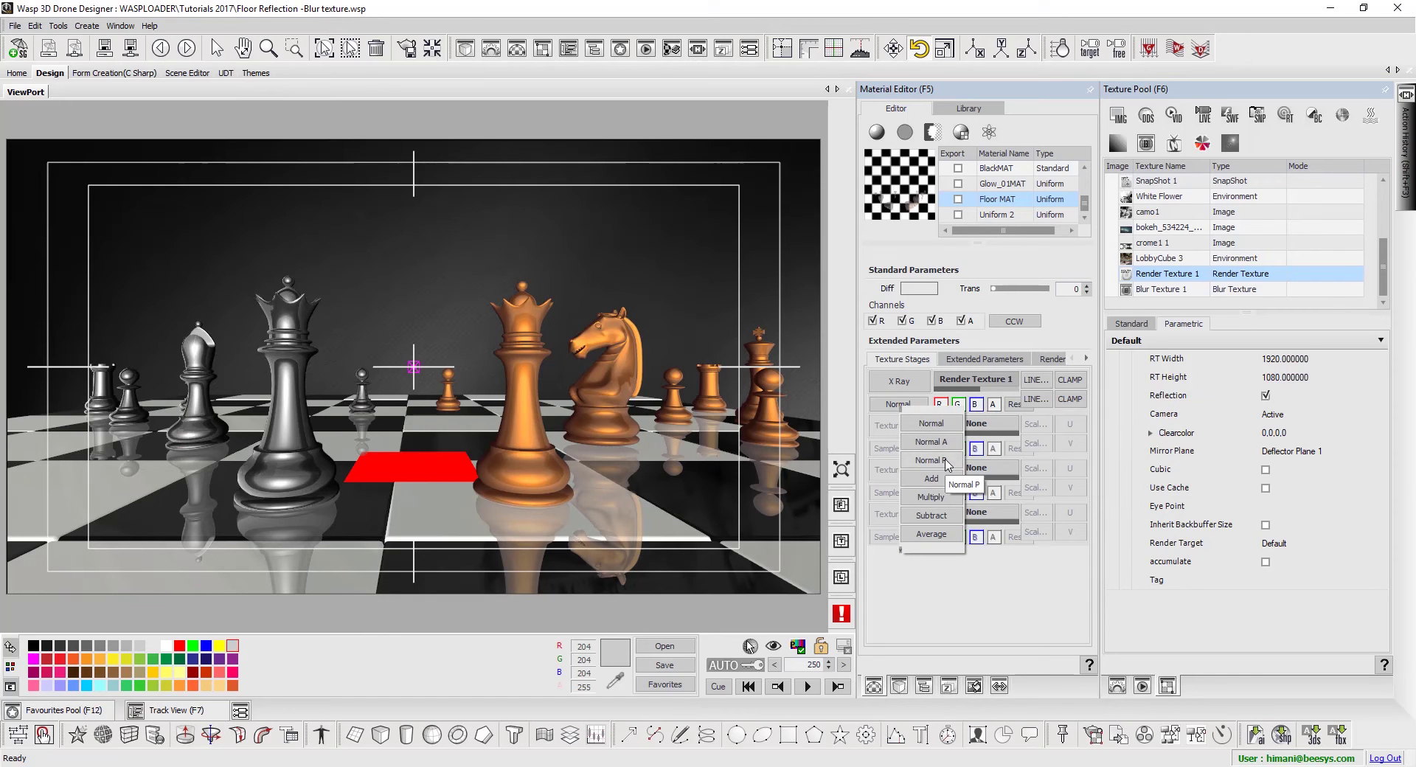
{"action": "left_click", "coordinate": [948, 462]}
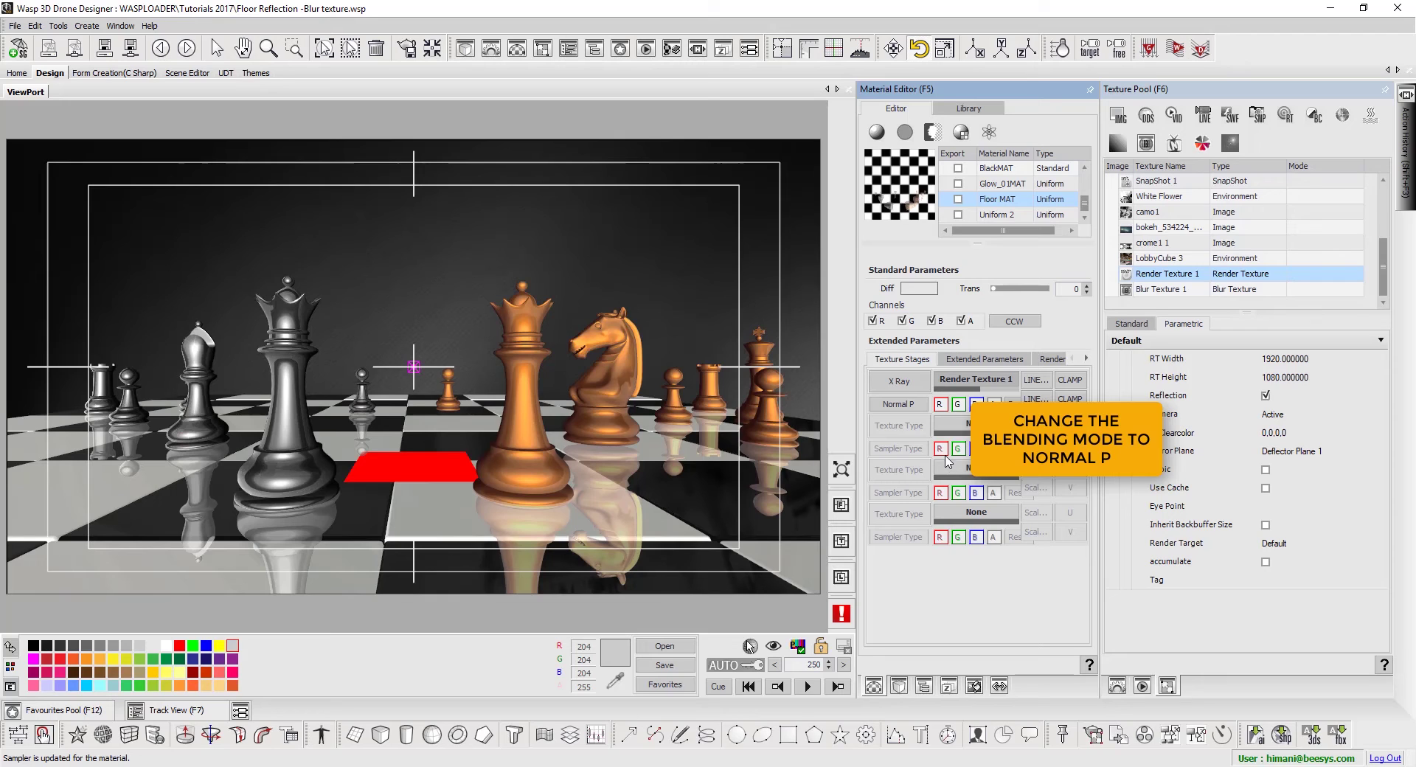
{"action": "left_click_drag", "start_coordinate": [978, 388], "coordinate": [952, 403]}
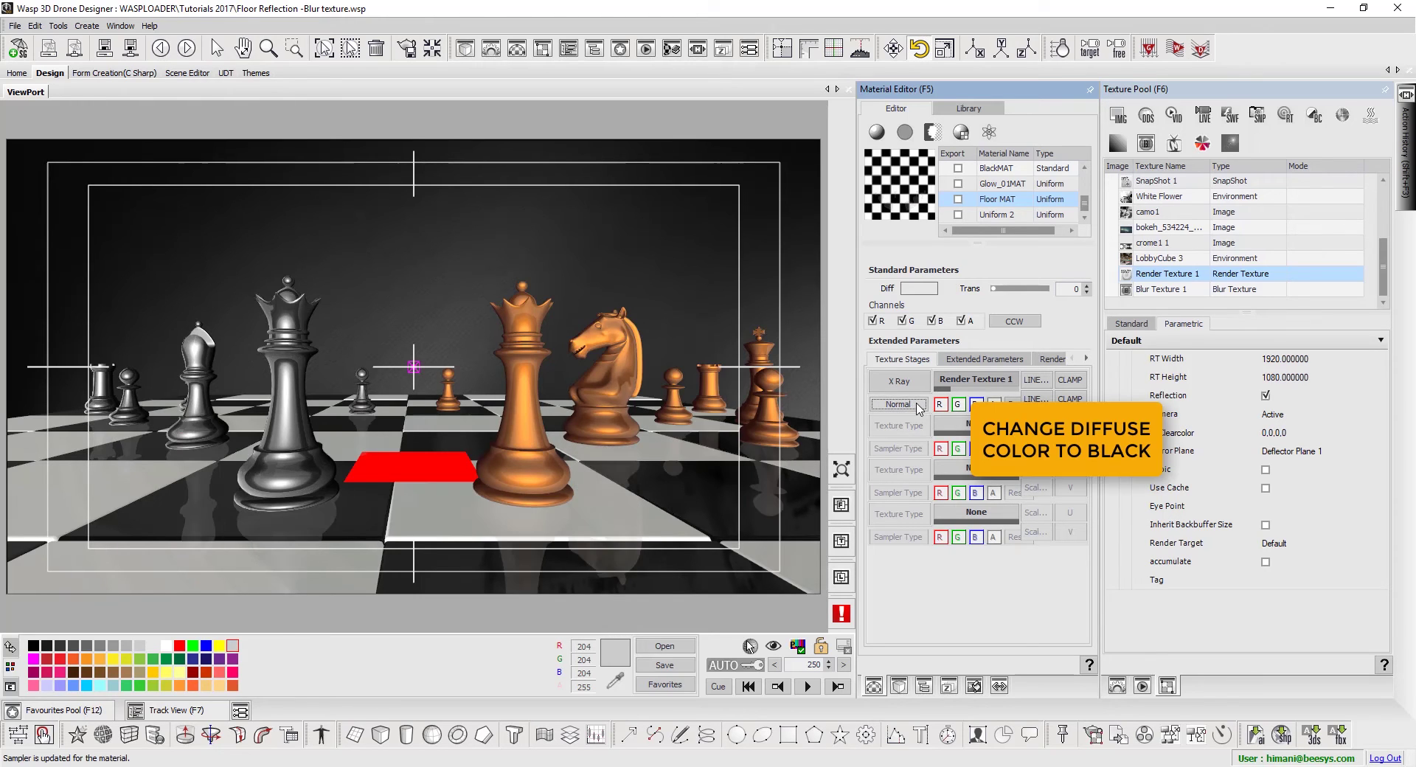
{"action": "left_click", "coordinate": [917, 404]}
{"action": "left_click", "coordinate": [917, 404]}
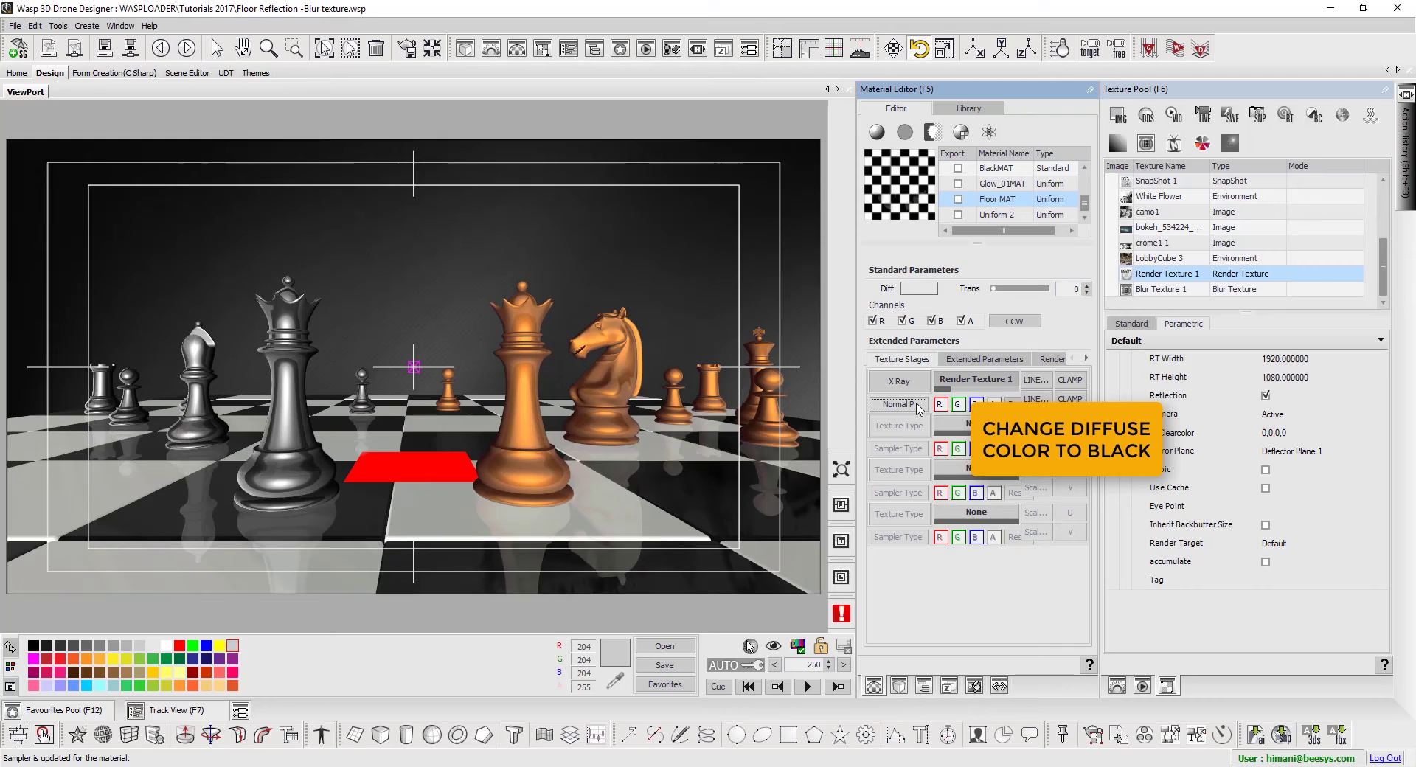
- Change Floor MAT's diffuse colour to black
{"action": "left_click", "coordinate": [930, 289]}
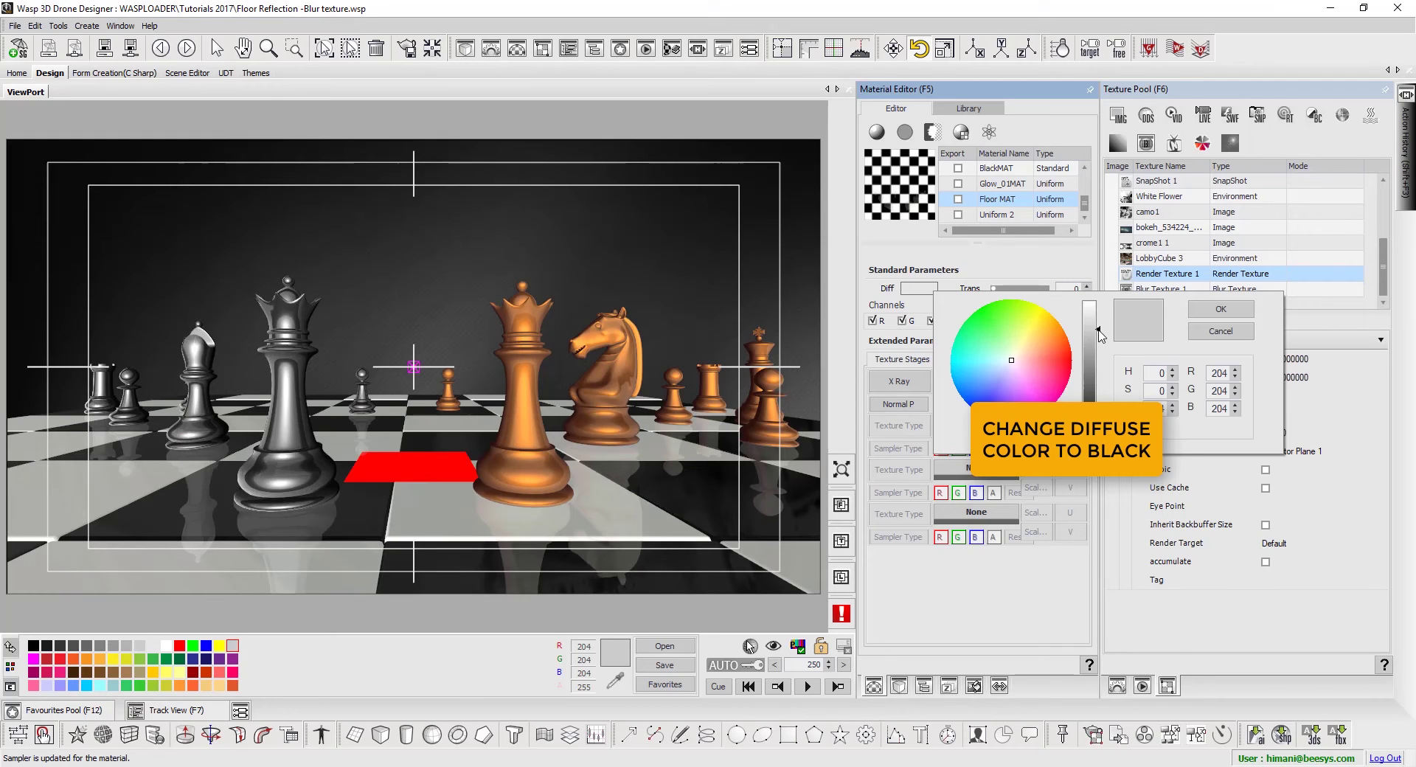
{"action": "left_click_drag", "start_coordinate": [1098, 332], "coordinate": [1091, 439]}
{"action": "left_click", "coordinate": [1218, 313]}
{"action": "left_click", "coordinate": [1220, 310]}
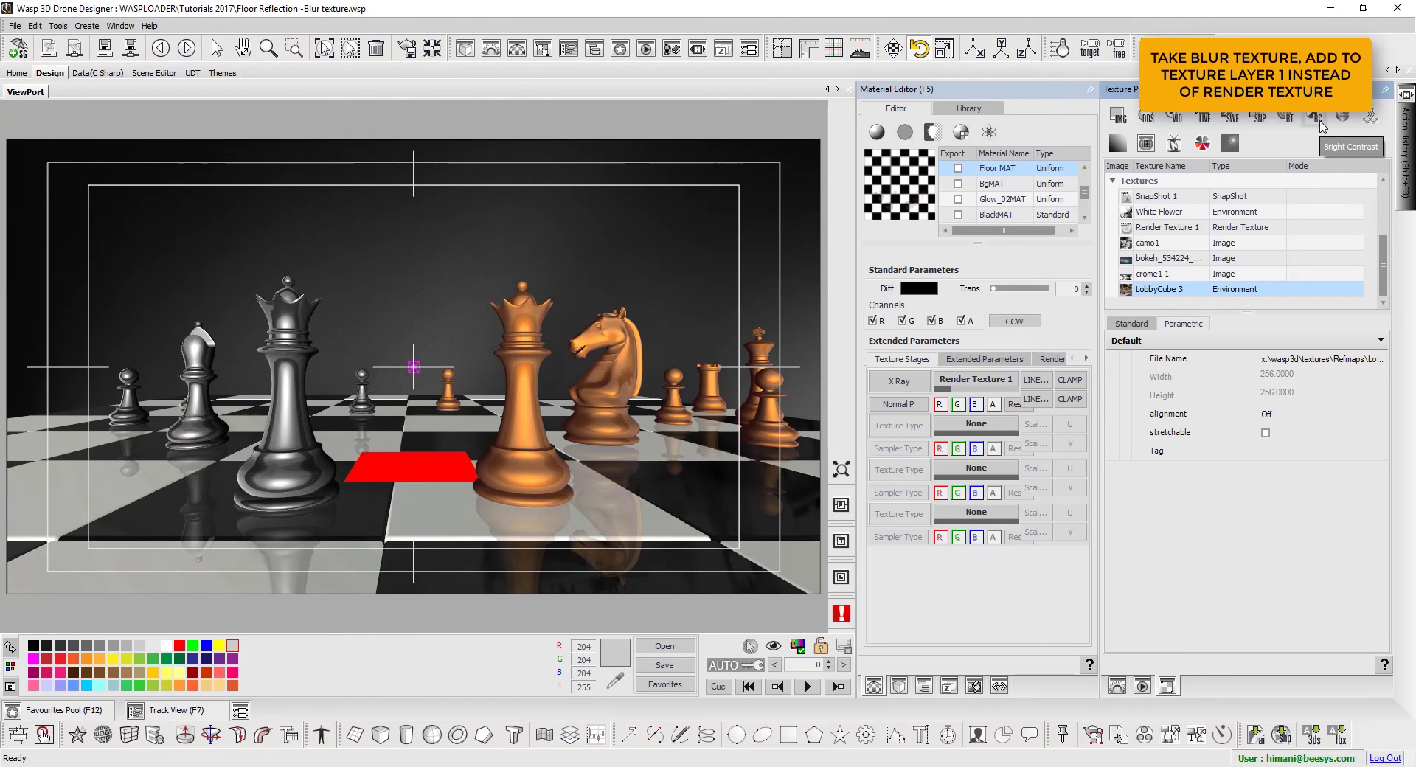
- Create a blur texture and assign it to Floor MAT's first texture stage in place of the render texture
{"action": "left_click", "coordinate": [1147, 143]}
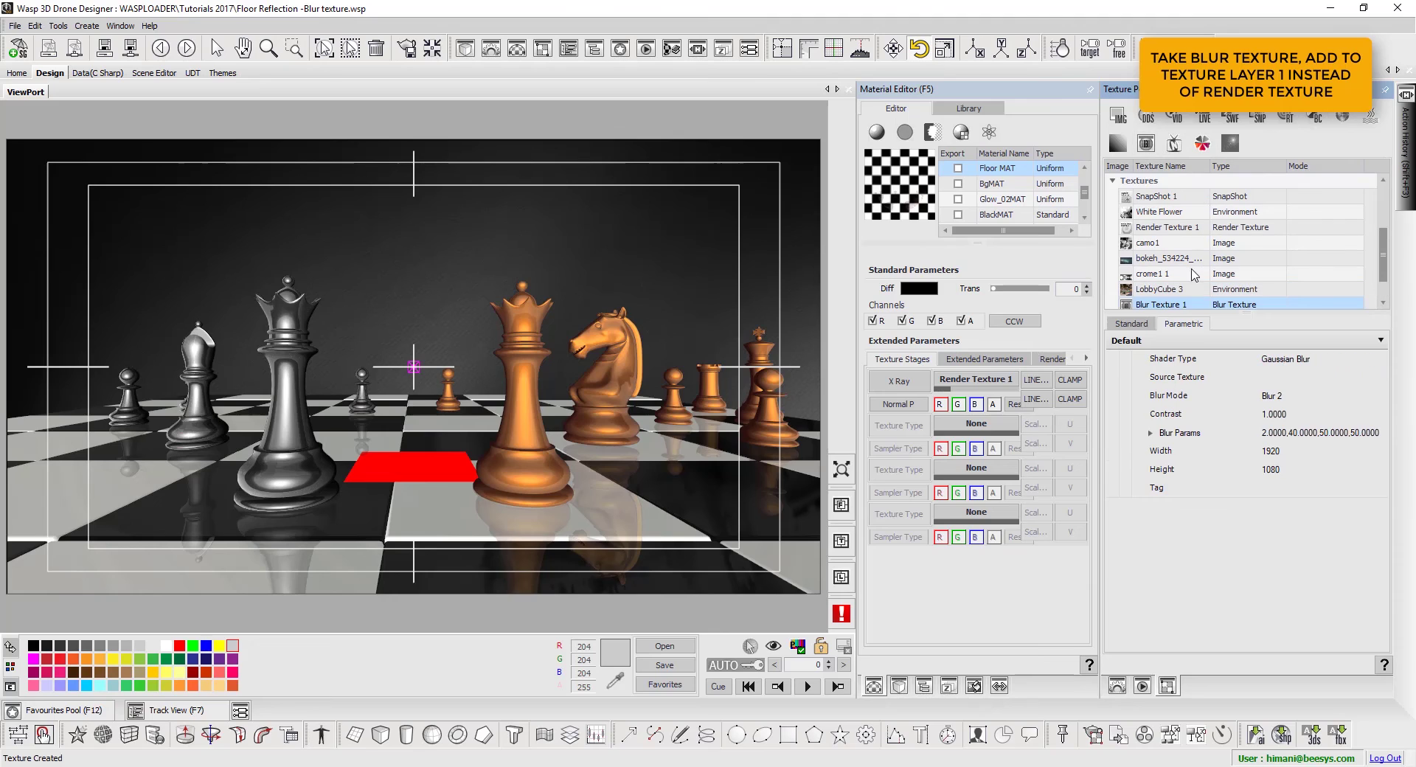
{"action": "scroll", "coordinate": [1195, 279], "scroll_direction": "down", "scroll_amount": 1}
{"action": "left_click", "coordinate": [1181, 292]}
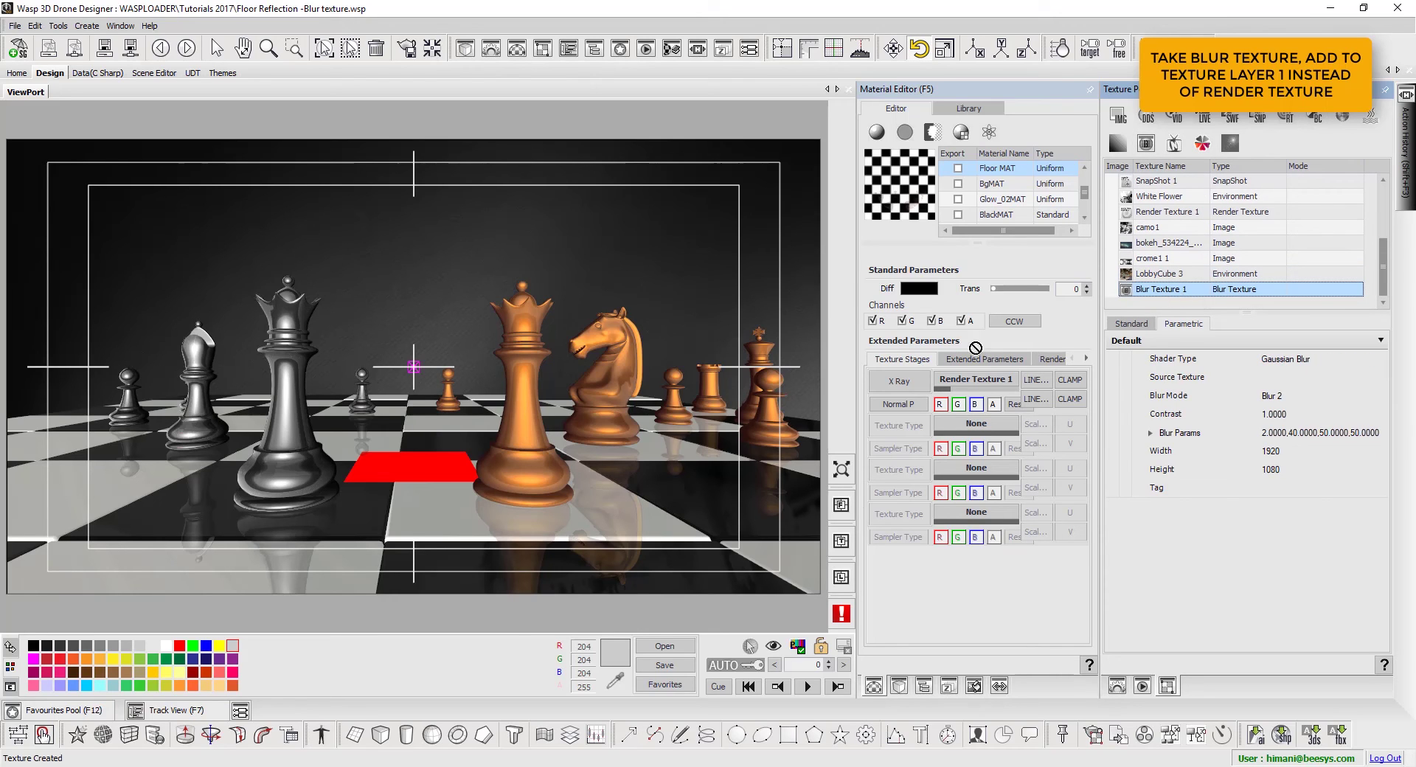
{"action": "left_click_drag", "start_coordinate": [947, 383], "coordinate": [951, 382]}
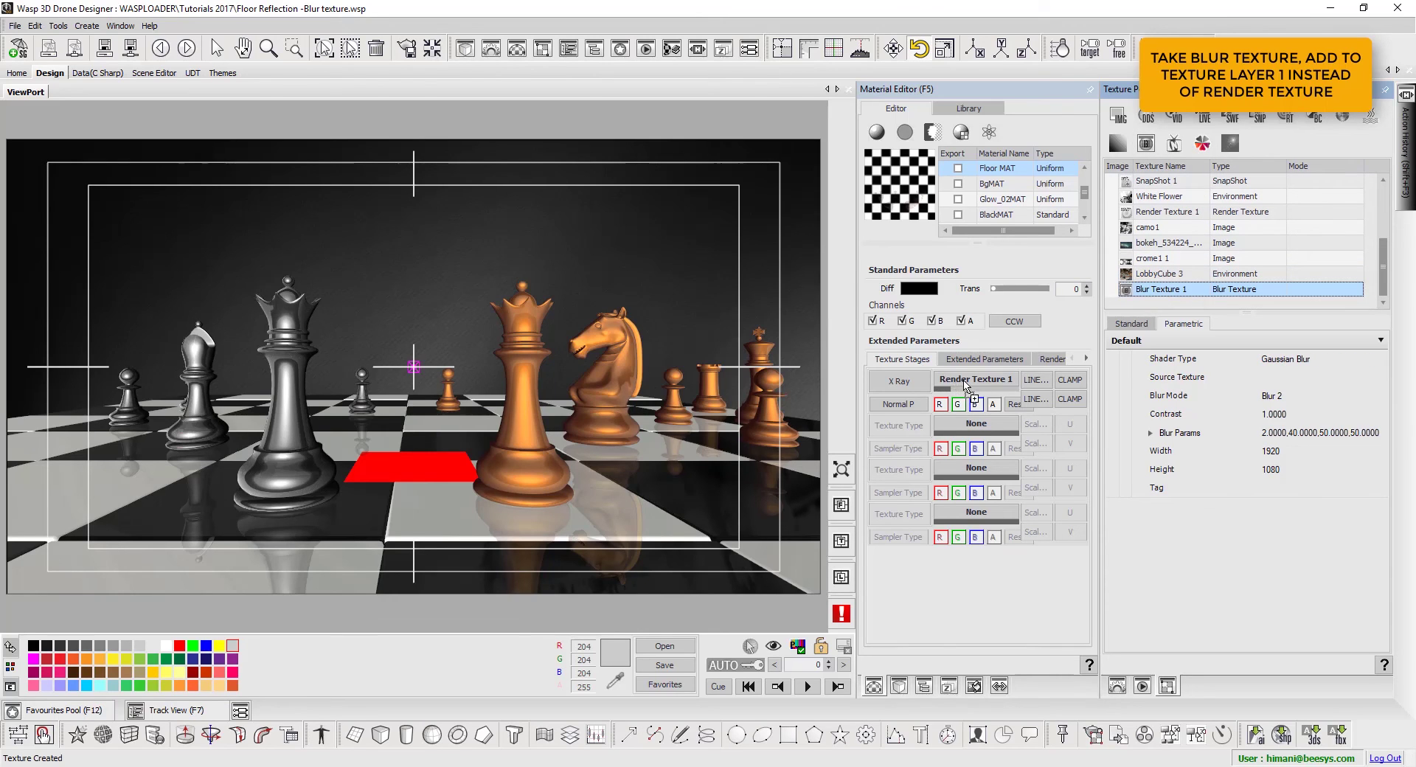
- Set Render Texture 1 as the blur texture's source and keep Gaussian Blur as its shader type
{"action": "left_click", "coordinate": [1304, 377]}
{"action": "left_click", "coordinate": [1383, 378]}
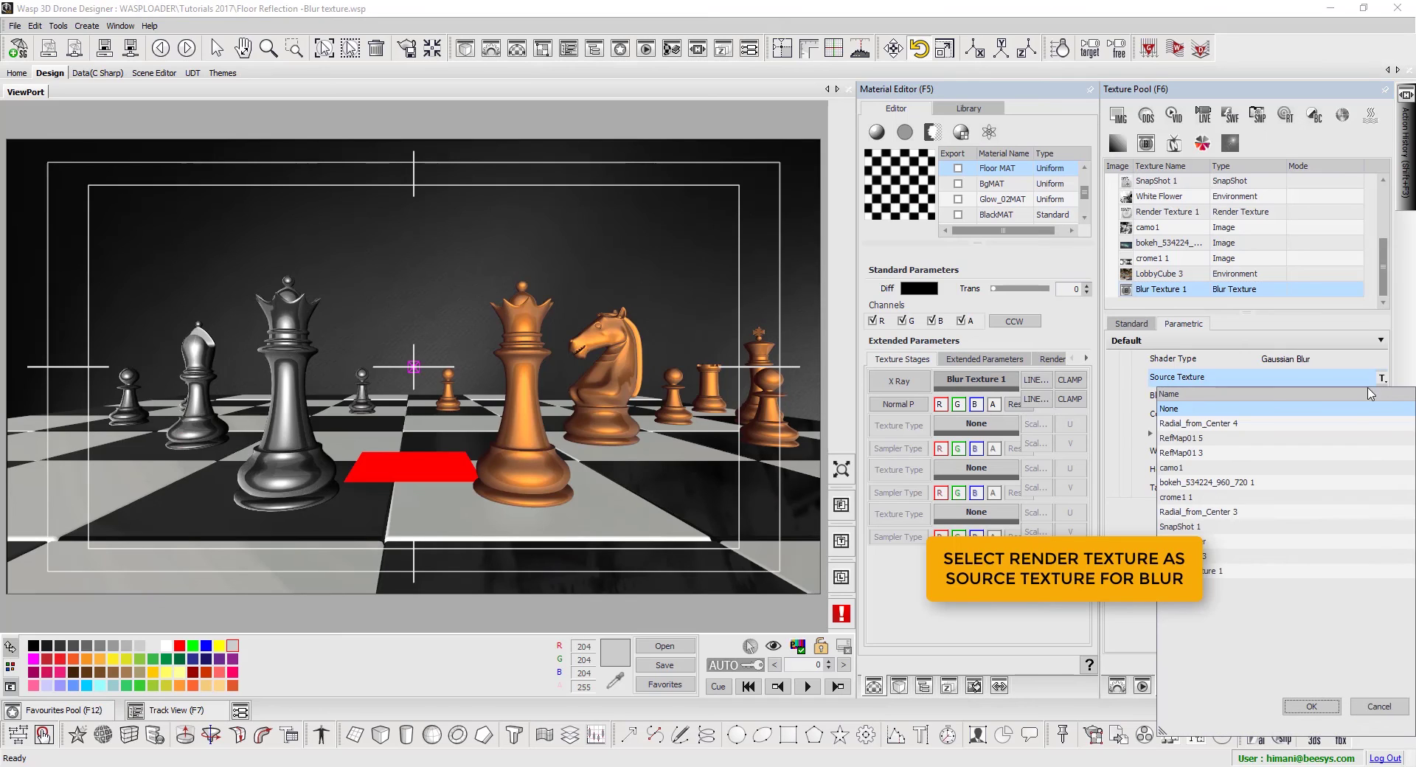
{"action": "double_click", "coordinate": [1222, 572]}
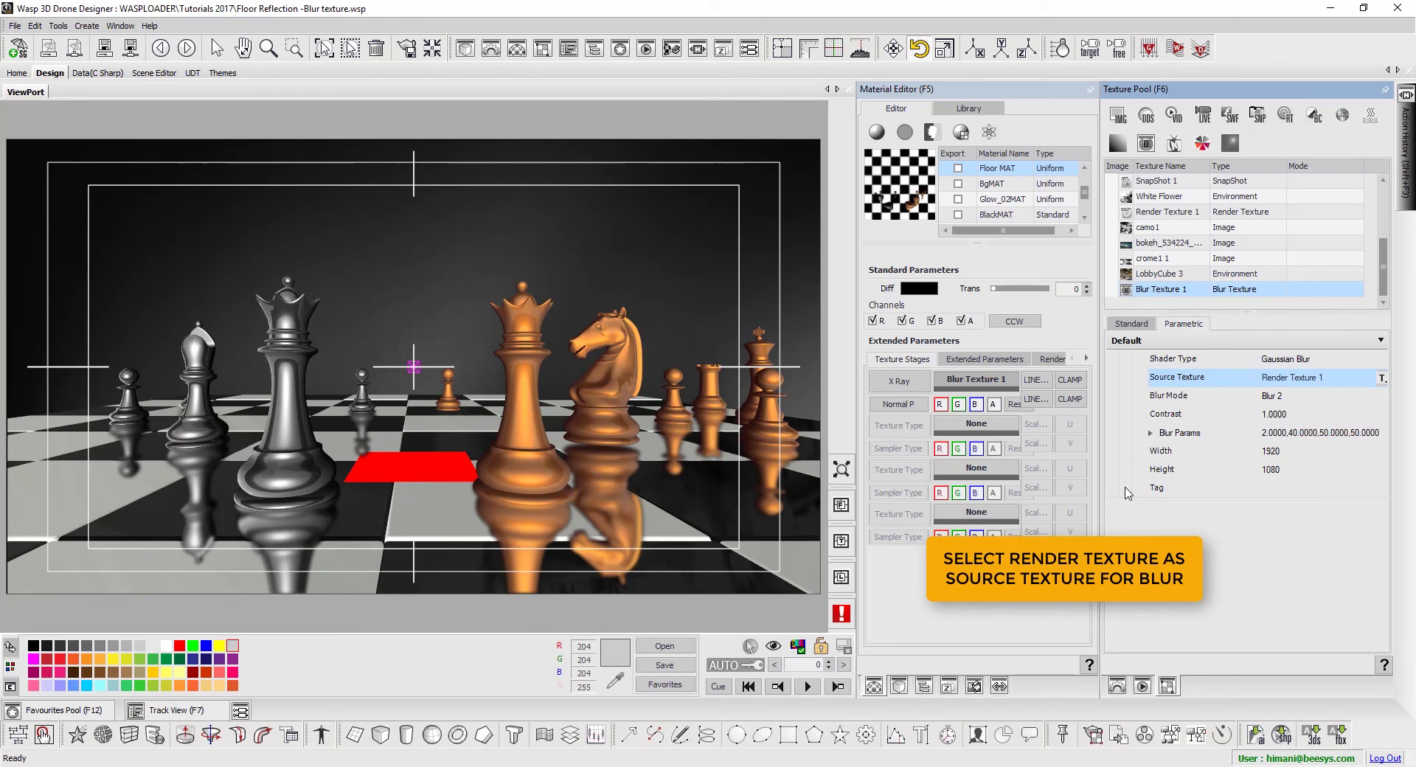
{"action": "left_click", "coordinate": [1341, 362]}
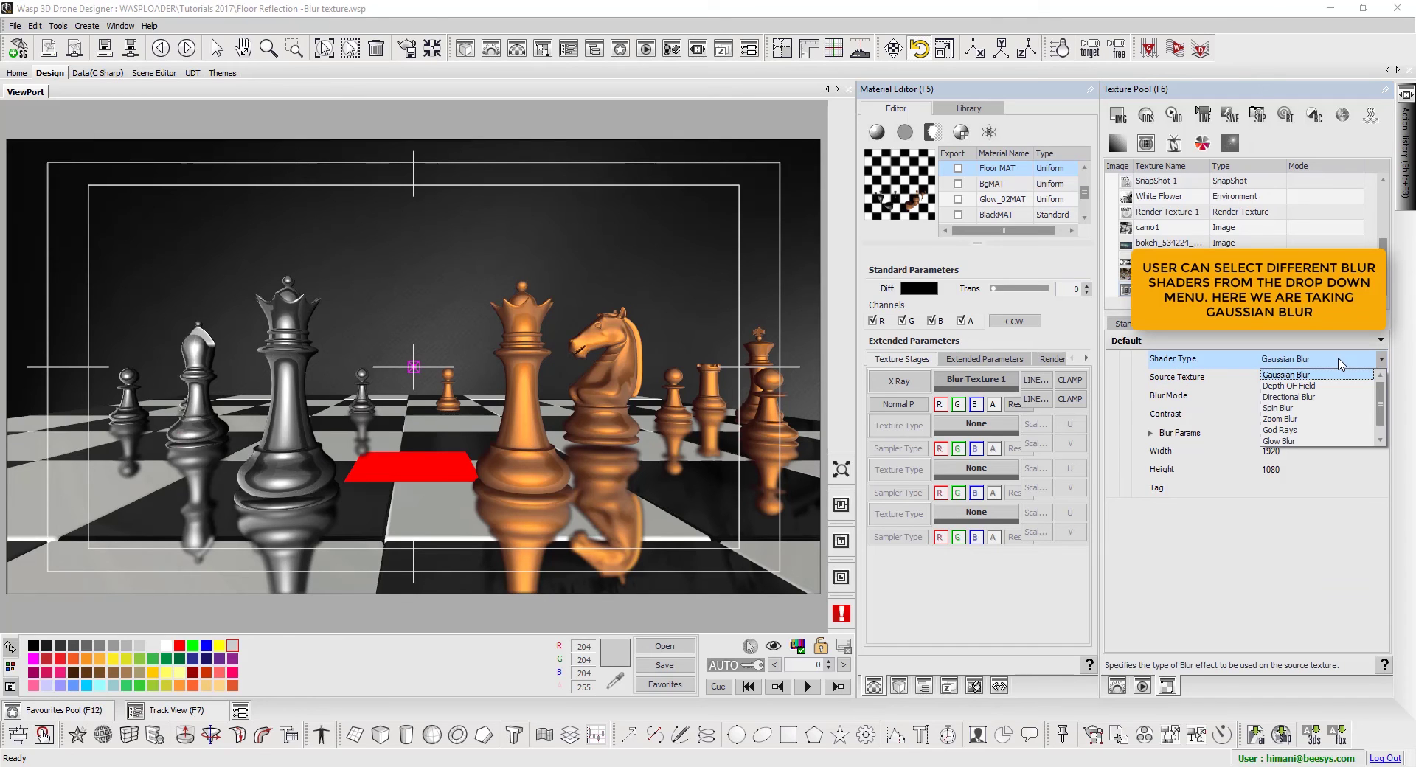
{"action": "left_click", "coordinate": [1265, 560]}
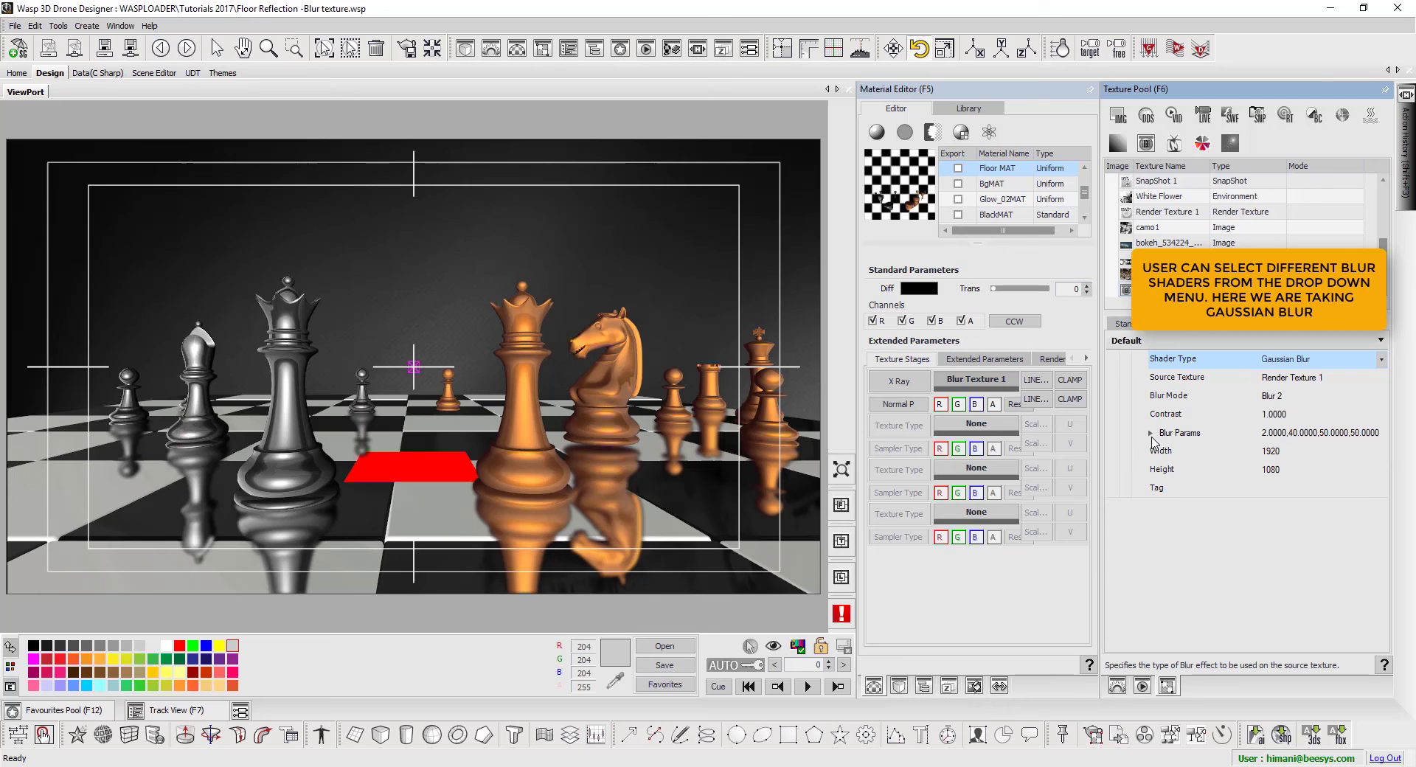
- Try a Blur Size of 5 in the blur texture's parameters, settling on 3
{"action": "left_click", "coordinate": [1151, 434]}
{"action": "left_click", "coordinate": [1291, 452]}
{"action": "type", "text": "5."}
{"action": "scroll", "coordinate": [1290, 453], "scroll_direction": "up", "scroll_amount": 1}
{"action": "scroll", "coordinate": [1290, 453], "scroll_direction": "down", "scroll_amount": 2}
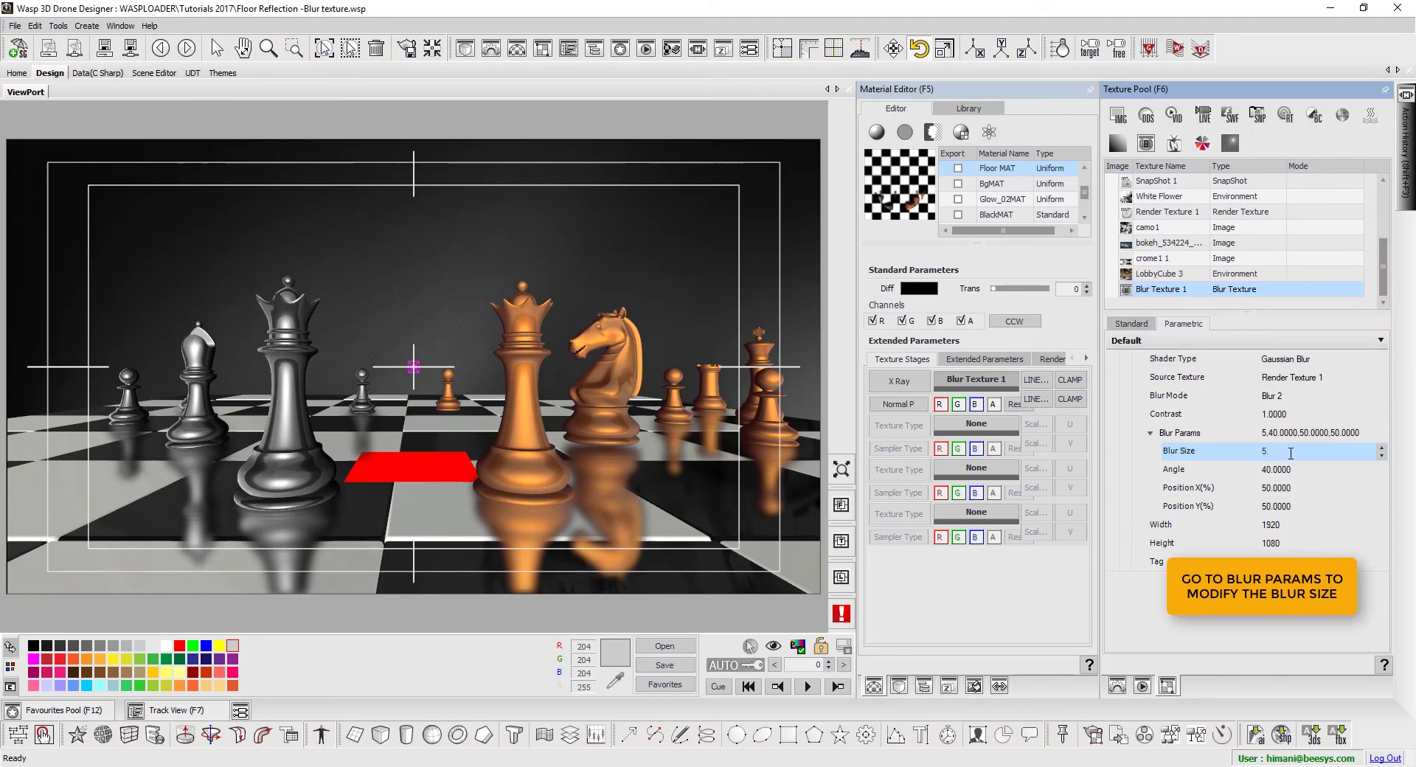
{"action": "key", "text": "BackSpace"}
{"action": "type", "text": "3"}
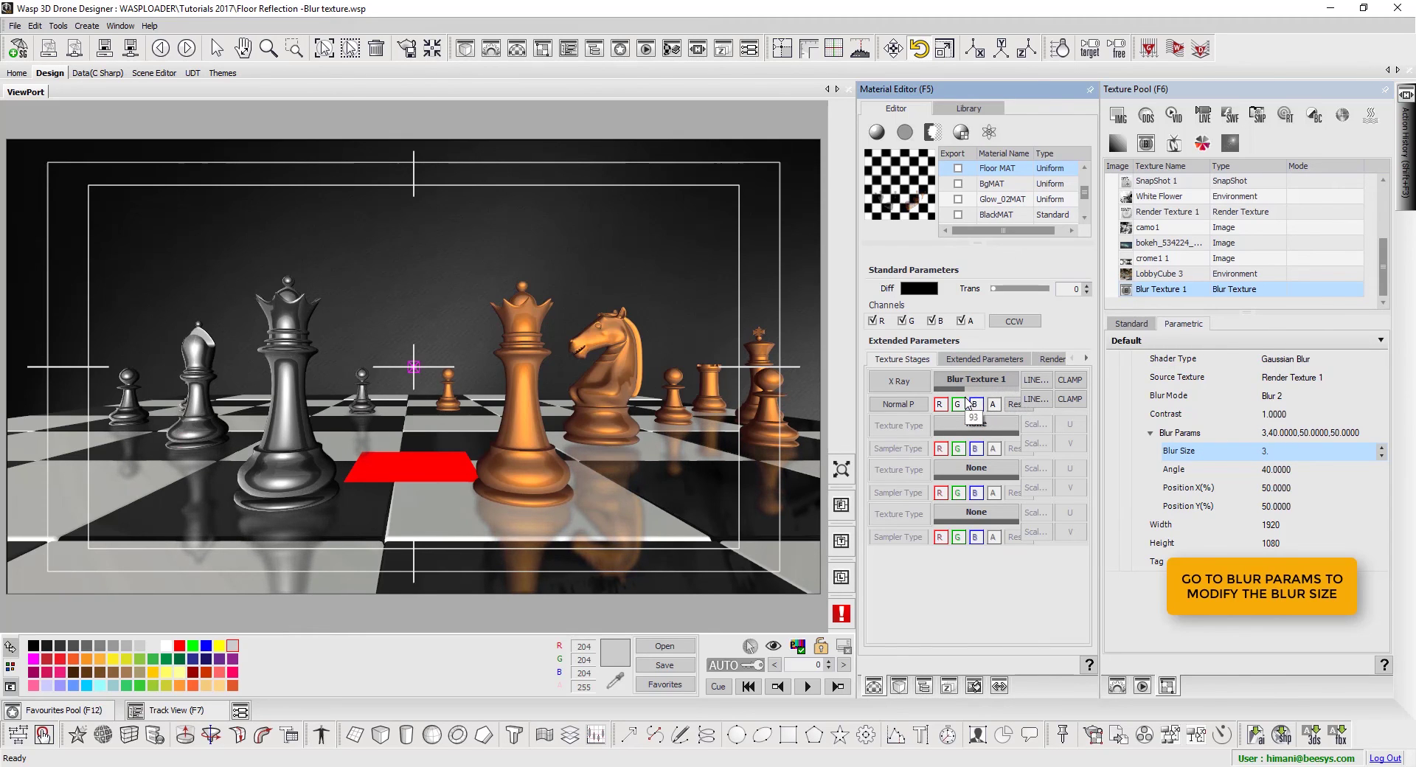
- Move Floor Rectangle and Deflector Plane 1 together by 5 in Y and play the scene animation
{"action": "left_click", "coordinate": [926, 687]}
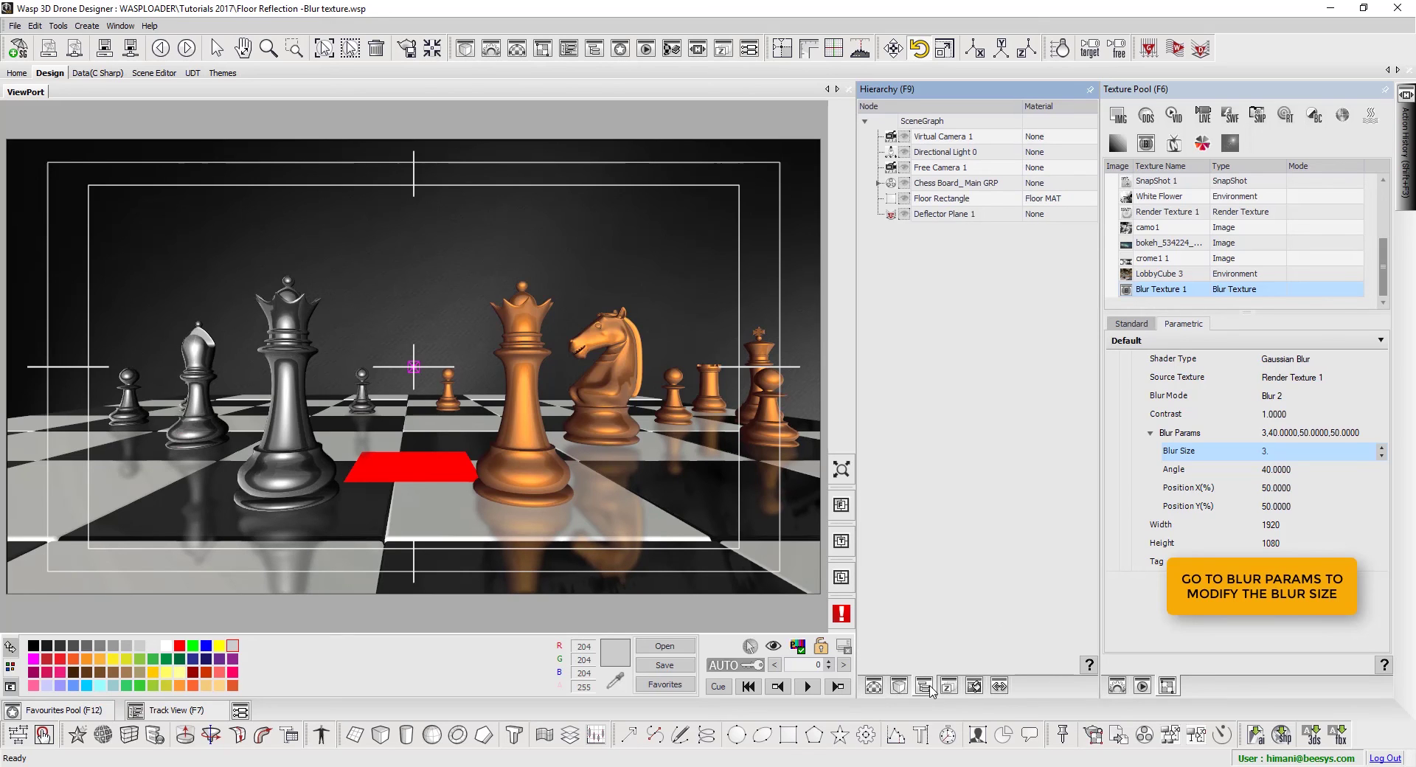
{"action": "left_click", "coordinate": [939, 198]}
{"action": "left_click", "coordinate": [940, 214], "text": "shift"}
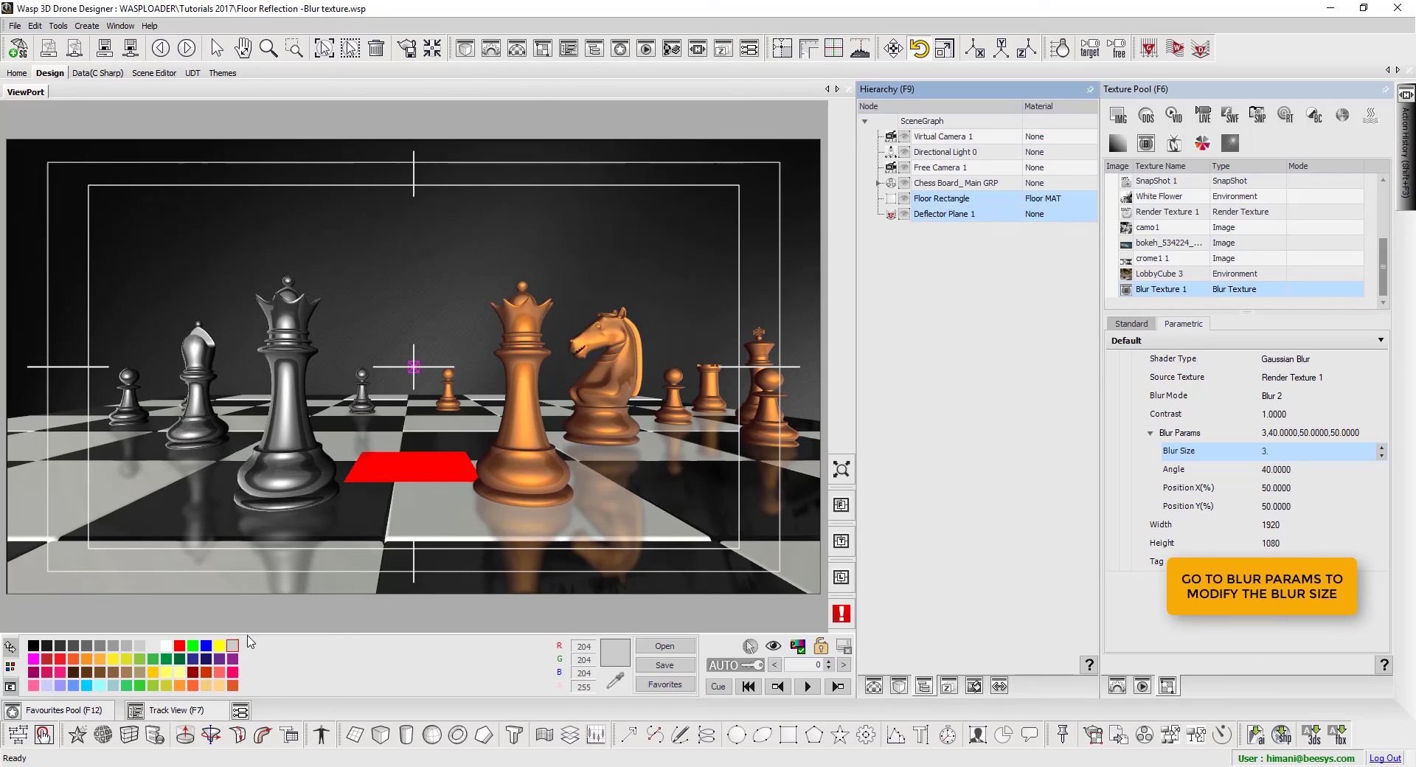
{"action": "left_click", "coordinate": [11, 647]}
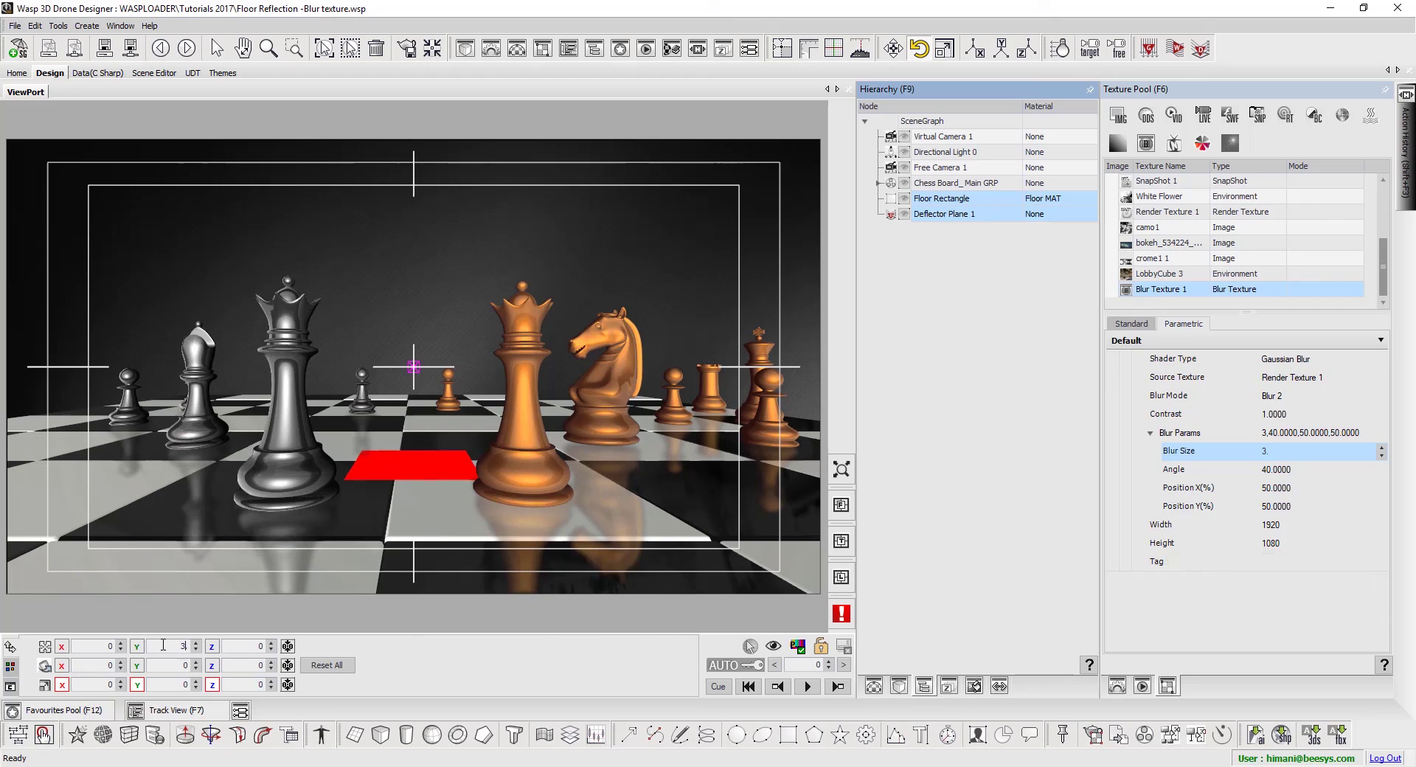
{"action": "scroll", "coordinate": [163, 645], "scroll_direction": "up", "scroll_amount": 2}
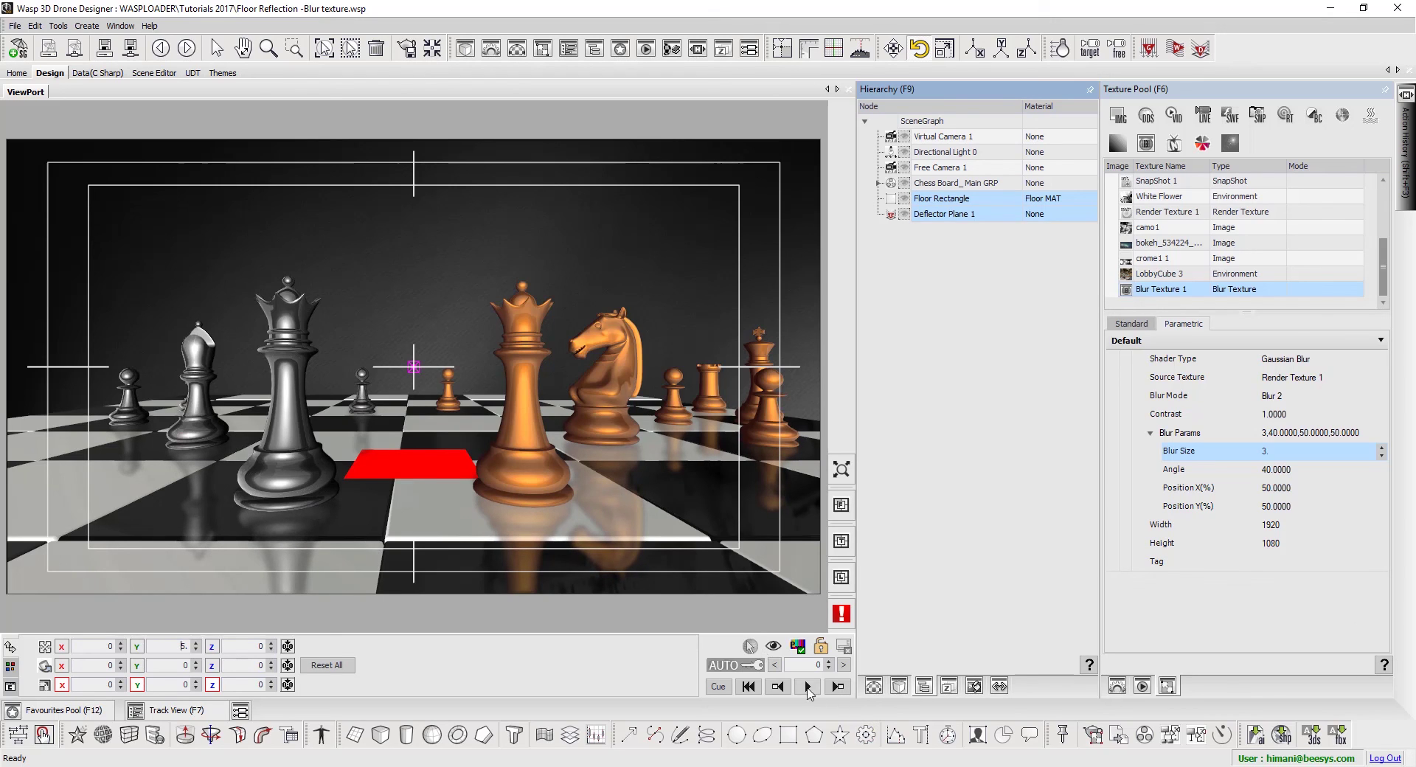
{"action": "left_click", "coordinate": [807, 686]}
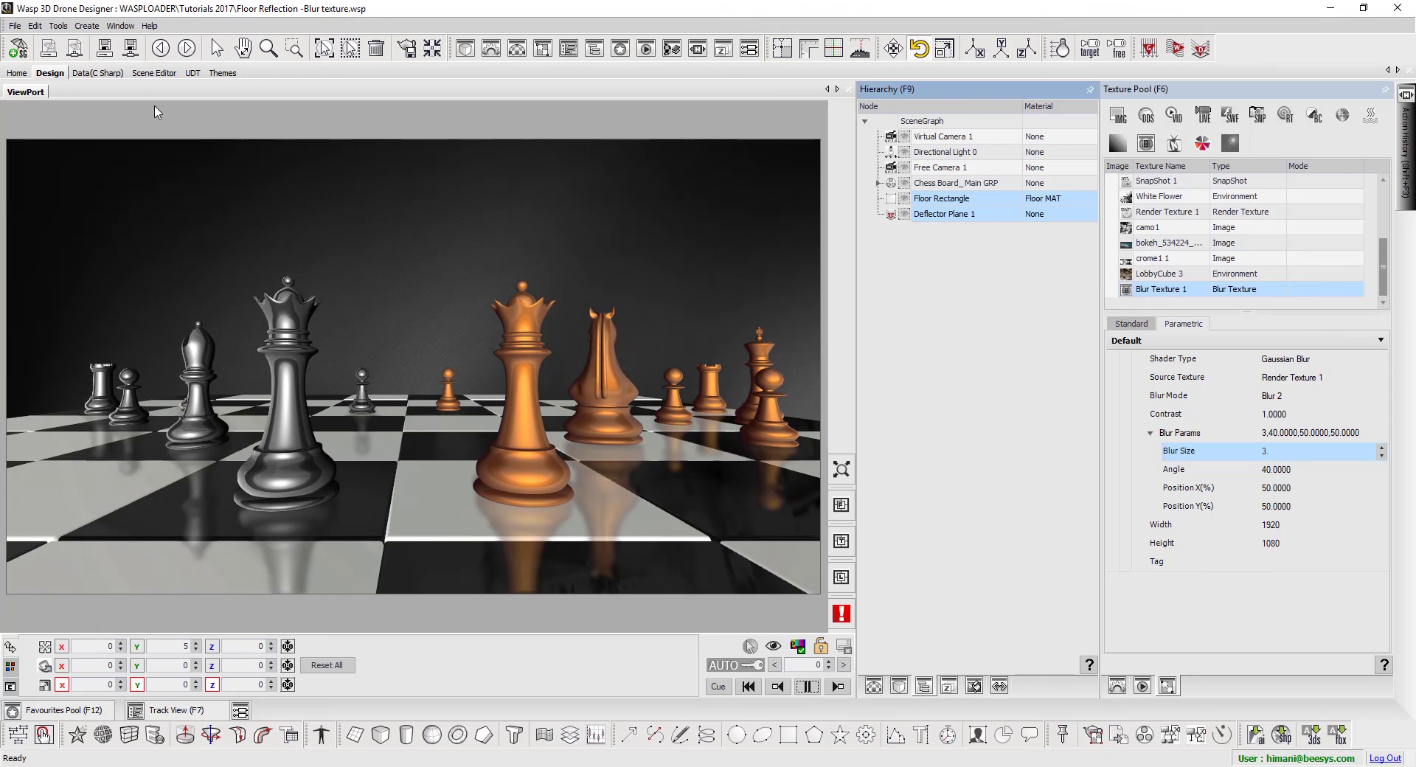